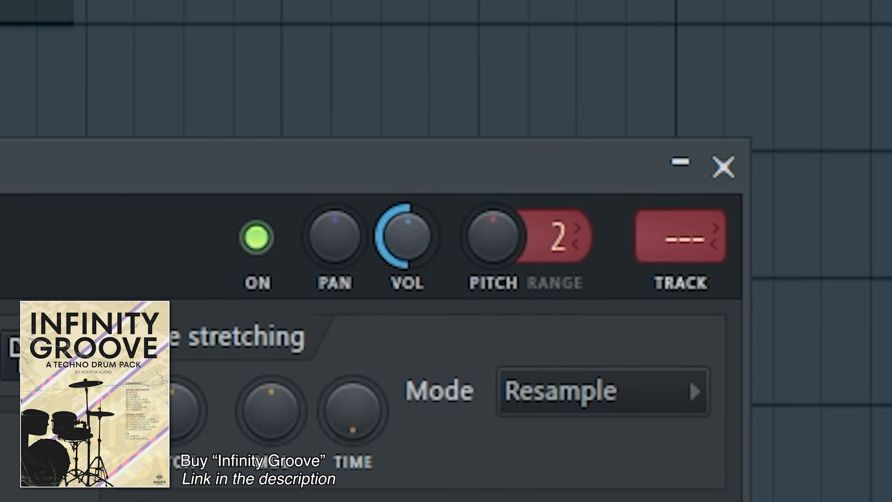
Close the kick's channel settings and duplicate the IG - KICK 28 clip along Track 1 on every beat for four bars.
{"action": "left_click", "coordinate": [735, 169]}
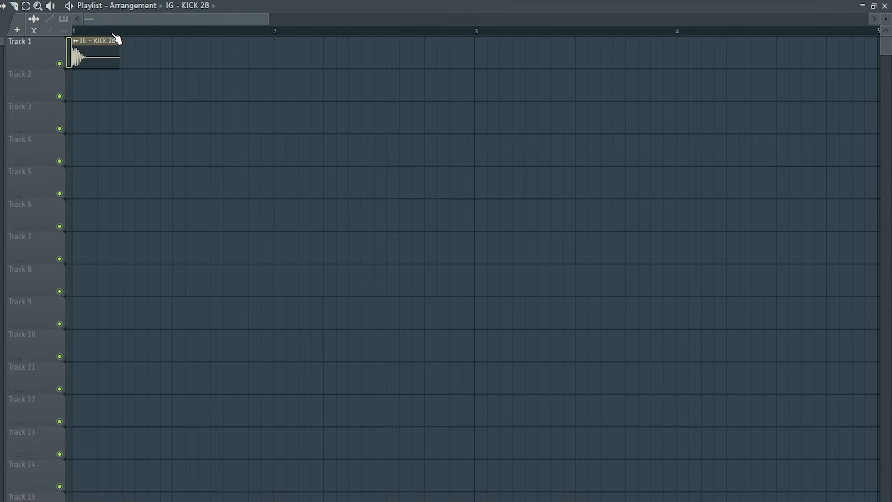
{"action": "key", "text": "ctrl+b"}
{"action": "key", "text": "ctrl+b"}
{"action": "key", "text": "ctrl+b"}
{"action": "key", "text": "ctrl+b"}
{"action": "key", "text": "ctrl+b"}
{"action": "key", "text": "ctrl+b"}
{"action": "key", "text": "ctrl+b"}
{"action": "key", "text": "ctrl+b"}
{"action": "key", "text": "ctrl+b"}
{"action": "key", "text": "ctrl+b"}
{"action": "key", "text": "ctrl+b"}
{"action": "key", "text": "ctrl+b"}
{"action": "key", "text": "ctrl+b"}
{"action": "key", "text": "ctrl+b"}
{"action": "key", "text": "ctrl+b"}
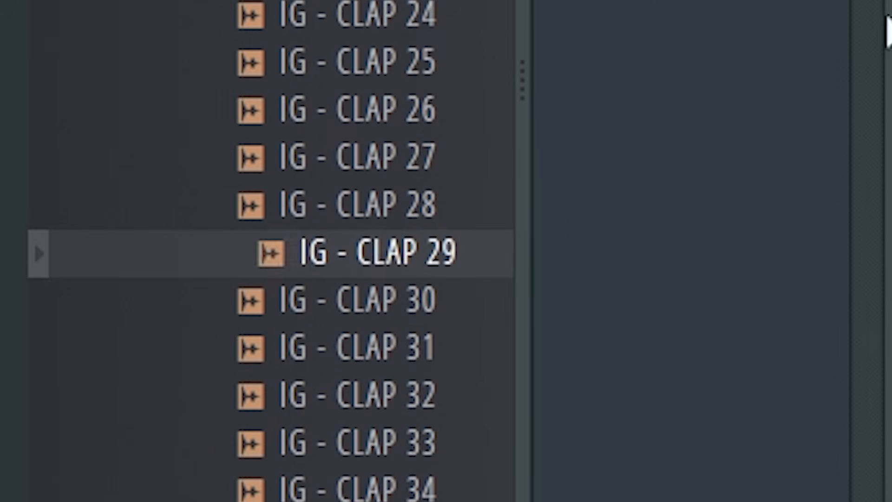
Add the IG - CLAP 29 sample to Track 2 and lower its channel volume.
{"action": "left_click_drag", "start_coordinate": [888, 28], "coordinate": [355, 279]}
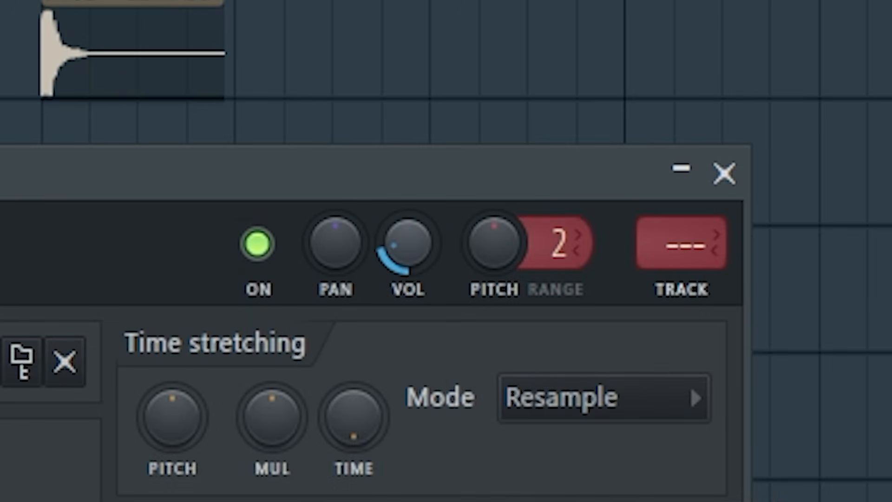
{"action": "key", "text": "space"}
{"action": "left_click_drag", "start_coordinate": [408, 243], "coordinate": [408, 245]}
{"action": "left_click", "coordinate": [724, 174]}
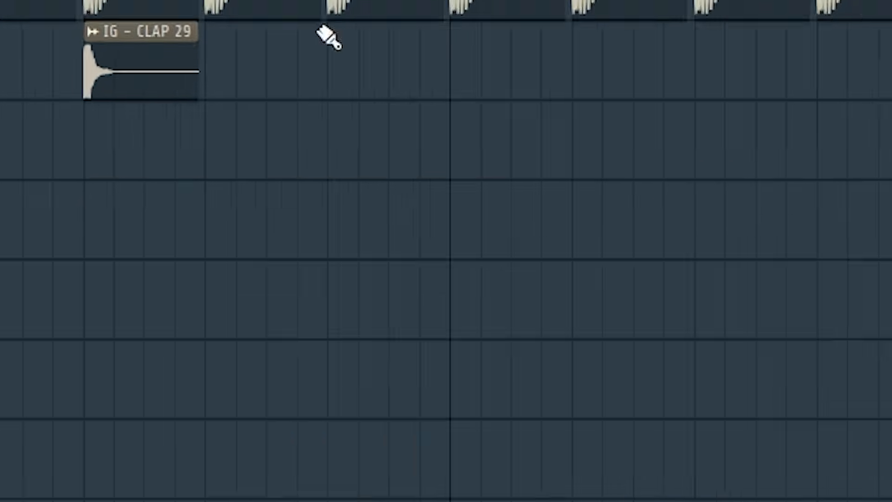
Set the clap on the second beat of bar 5 and repeat it on every second kick through bar 8.
{"action": "left_click_drag", "start_coordinate": [177, 31], "coordinate": [138, 38]}
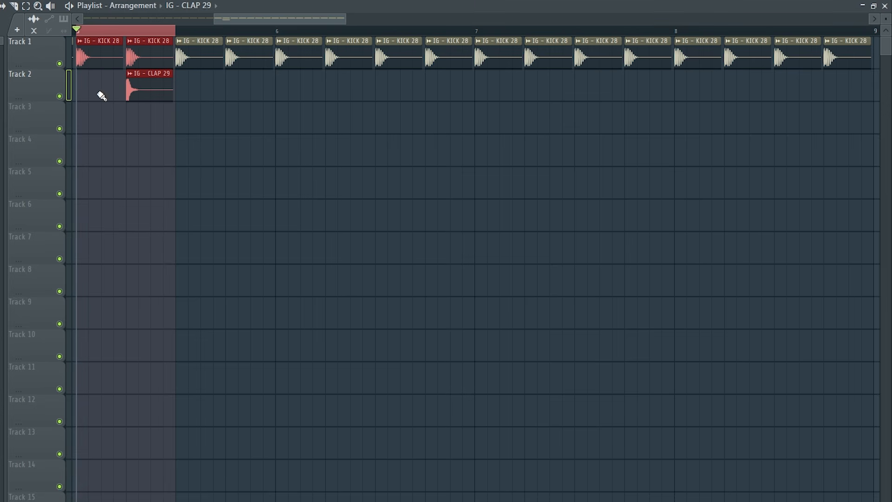
{"action": "key", "text": "ctrl+b"}
{"action": "key", "text": "ctrl+b"}
{"action": "key", "text": "ctrl+b"}
{"action": "key", "text": "ctrl+b"}
{"action": "key", "text": "ctrl+b"}
{"action": "key", "text": "ctrl+b"}
{"action": "key", "text": "ctrl+b"}
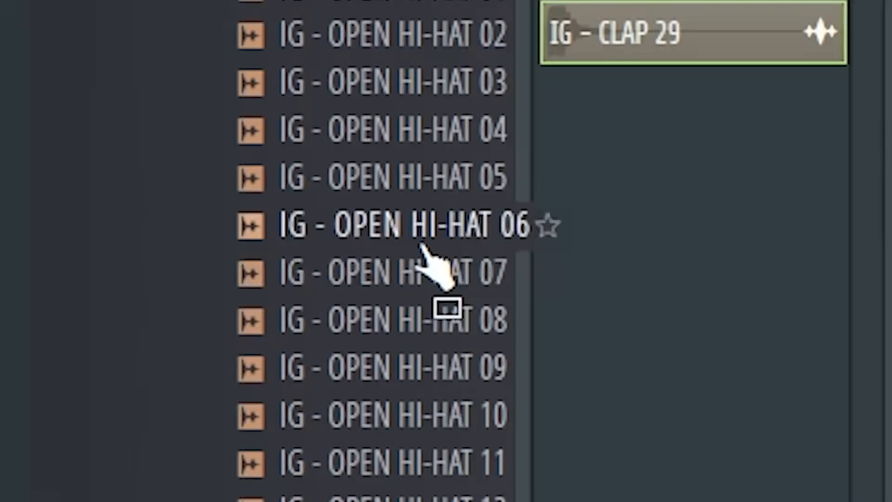
Add IG - OPEN HI-HAT 07 to Track 3 at reduced volume and repeat it on every offbeat from bar 5 through bar 8.
{"action": "left_click_drag", "start_coordinate": [394, 292], "coordinate": [740, 331]}
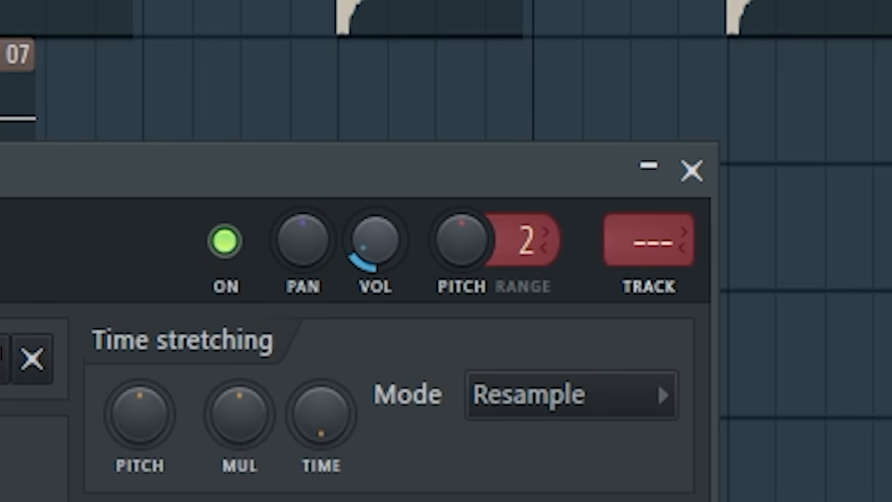
{"action": "left_click", "coordinate": [692, 171]}
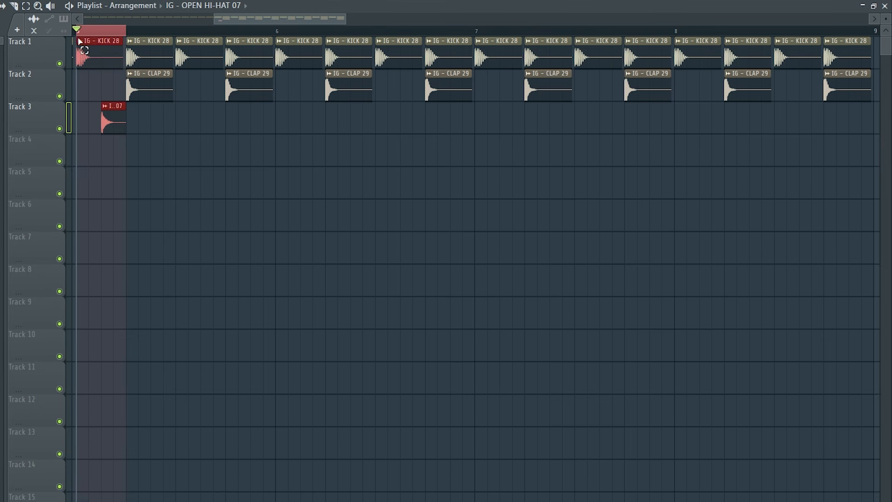
{"action": "mouse_move", "coordinate": [138, 130]}
{"action": "left_mouse_down"}
{"action": "mouse_move", "coordinate": [163, 122]}
{"action": "mouse_move", "coordinate": [865, 121]}
{"action": "left_mouse_up"}
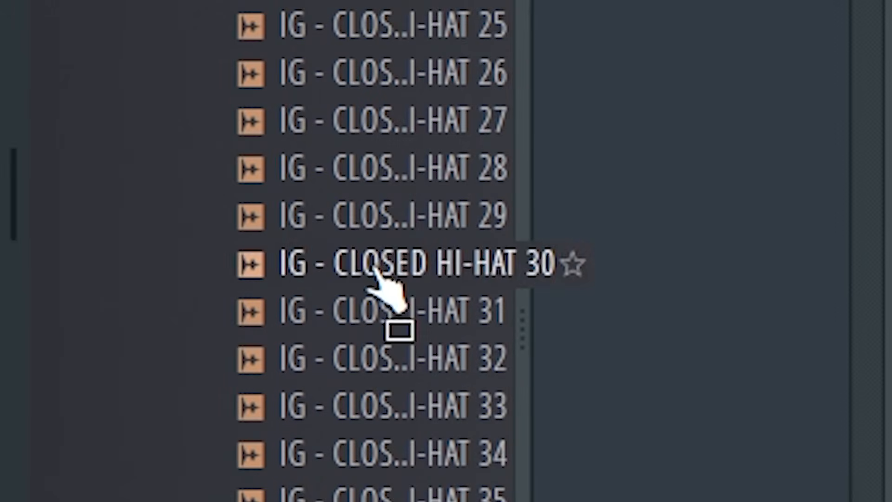
Place IG - CLOSED HI-HAT 30 at bar 5 on Track 4 and lower its channel volume while playing the beat.
{"action": "left_click_drag", "start_coordinate": [390, 279], "coordinate": [80, 156]}
{"action": "double_click", "coordinate": [110, 141]}
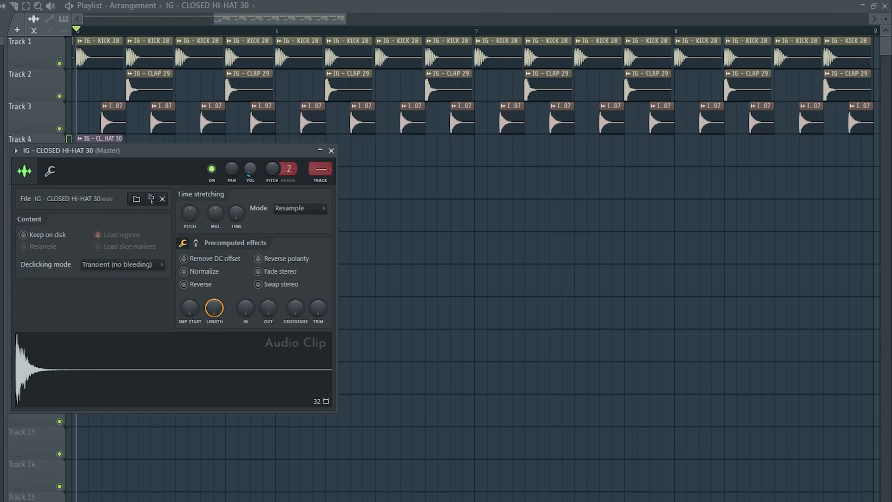
{"action": "left_click_drag", "start_coordinate": [250, 169], "coordinate": [250, 172]}
{"action": "key", "text": "space"}
{"action": "key", "text": "space"}
{"action": "key", "text": "space"}
{"action": "left_click", "coordinate": [331, 151]}
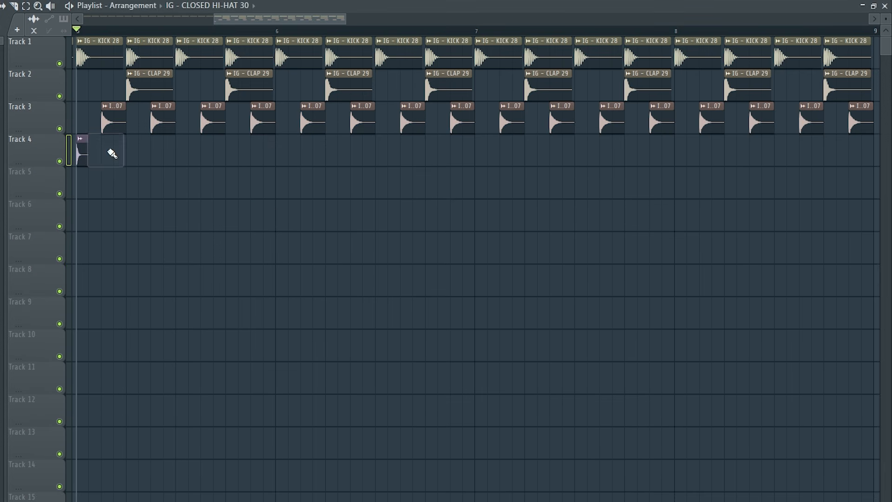
Fill the first beat of bar 5 with four short closed hi-hats and add a rising volume automation ramp for them on Track 5.
{"action": "left_click", "coordinate": [100, 159]}
{"action": "scroll", "coordinate": [117, 165], "scroll_direction": "left", "scroll_amount": 1}
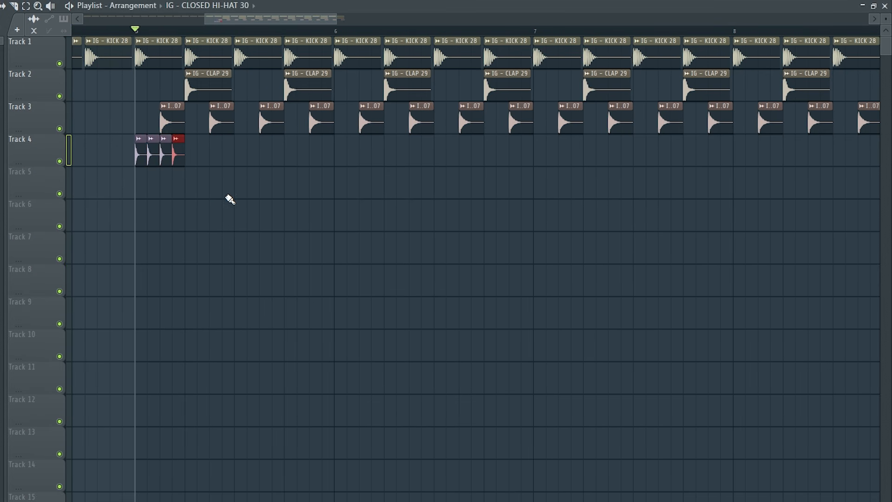
{"action": "right_click", "coordinate": [140, 144]}
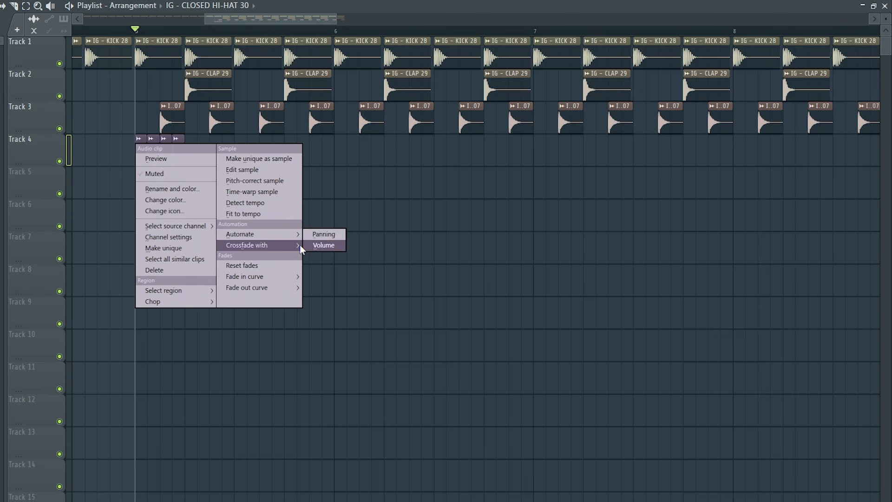
{"action": "left_click", "coordinate": [323, 245]}
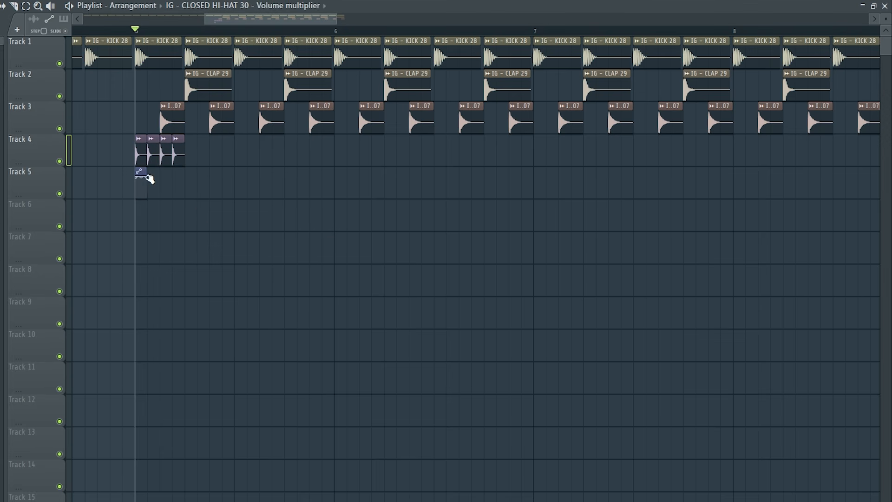
{"action": "left_click_drag", "start_coordinate": [137, 192], "coordinate": [136, 190]}
{"action": "key", "text": "space"}
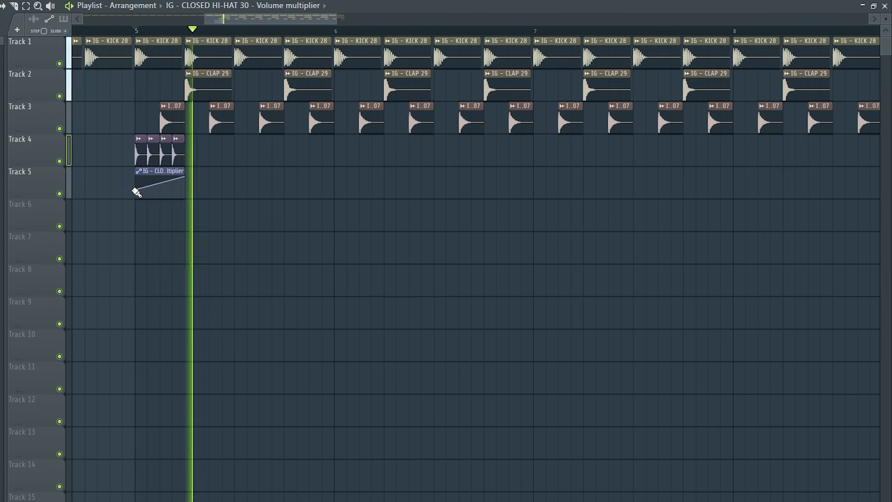
{"action": "key", "text": "space"}
Duplicate the one-beat closed hi-hat group with its volume automation to fill bar 5 and play it back.
{"action": "left_click_drag", "start_coordinate": [229, 197], "coordinate": [116, 161]}
{"action": "key", "text": "ctrl+b"}
{"action": "key", "text": "ctrl+b"}
{"action": "key", "text": "space"}
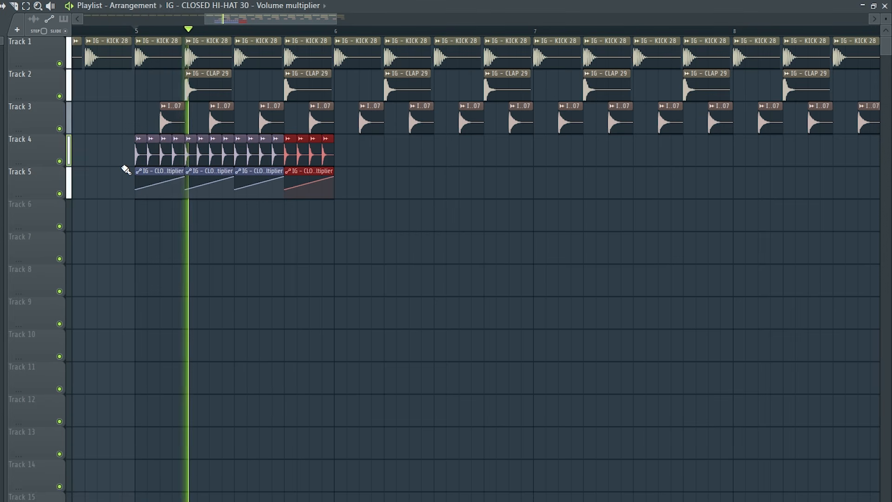
{"action": "key", "text": "space"}
Duplicate bar 5's closed hi-hats and volume automation through bar 8, then clear the selection.
{"action": "left_click_drag", "start_coordinate": [456, 216], "coordinate": [122, 155]}
{"action": "key", "text": "ctrl+b"}
{"action": "key", "text": "ctrl+b"}
{"action": "key", "text": "ctrl+b"}
{"action": "left_click", "coordinate": [456, 325], "text": "ctrl"}
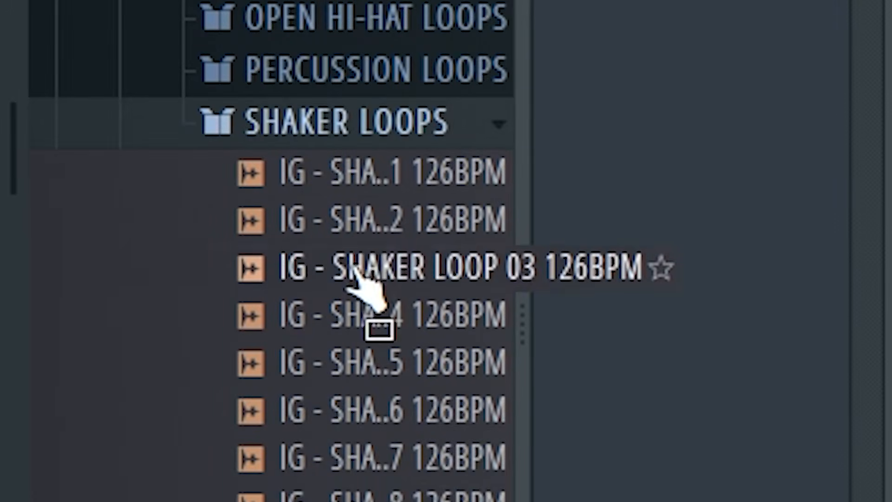
Place IG - SHAKER LOOP 03 126BPM at bar 5 on Track 6, fitted to four bars in Stretch mode at reduced volume.
{"action": "left_click_drag", "start_coordinate": [364, 299], "coordinate": [119, 206]}
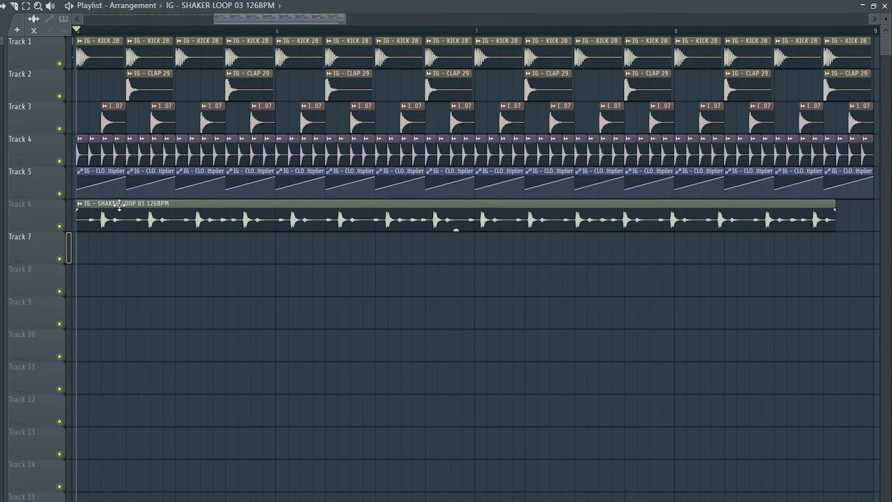
{"action": "double_click", "coordinate": [263, 220]}
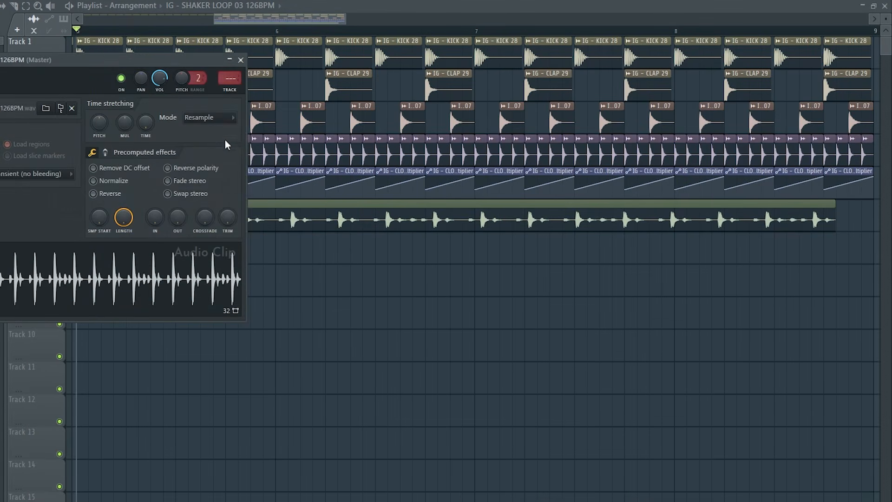
{"action": "left_click", "coordinate": [219, 118]}
{"action": "left_click", "coordinate": [209, 149]}
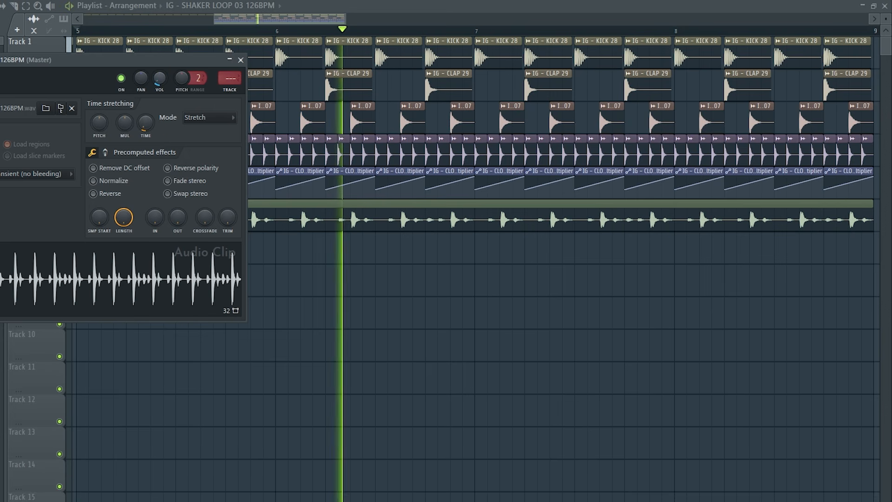
{"action": "key", "text": "space"}
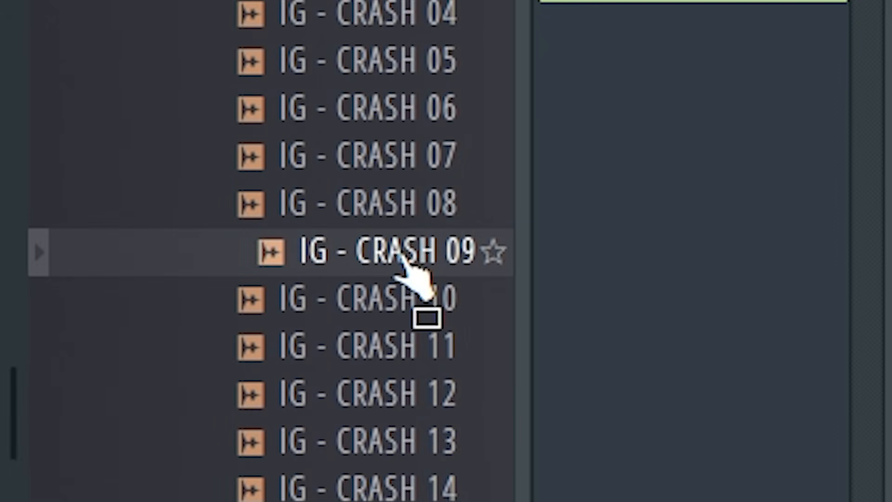
Place IG - CRASH 09 at bar 1 on Track 7 and lower its channel volume while playing the intro.
{"action": "left_click_drag", "start_coordinate": [405, 255], "coordinate": [75, 243]}
{"action": "double_click", "coordinate": [195, 243]}
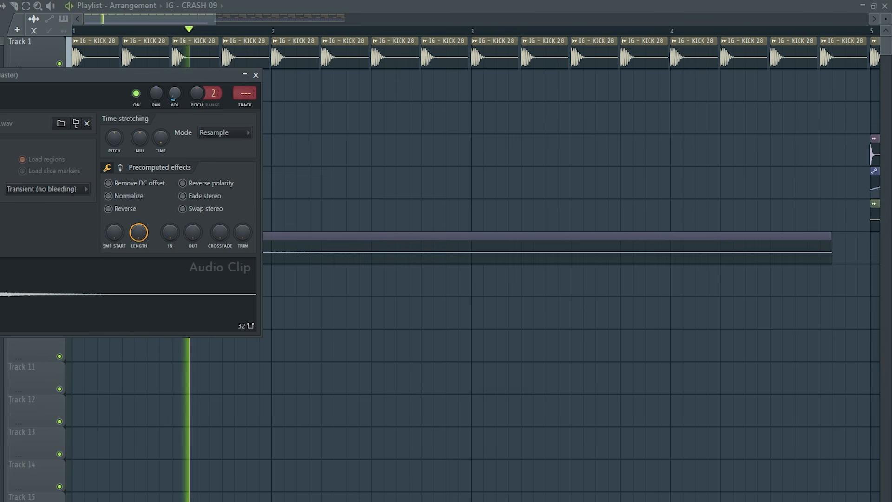
{"action": "key", "text": "space"}
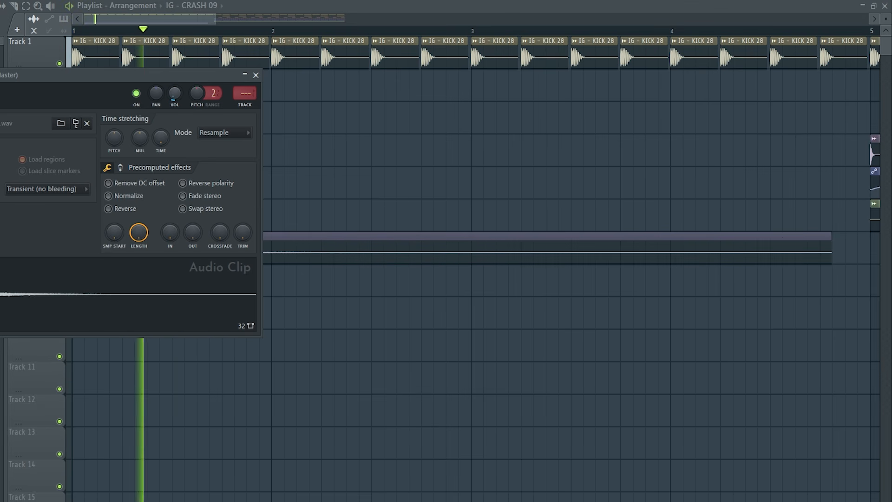
{"action": "key", "text": "space"}
{"action": "left_click", "coordinate": [255, 74]}
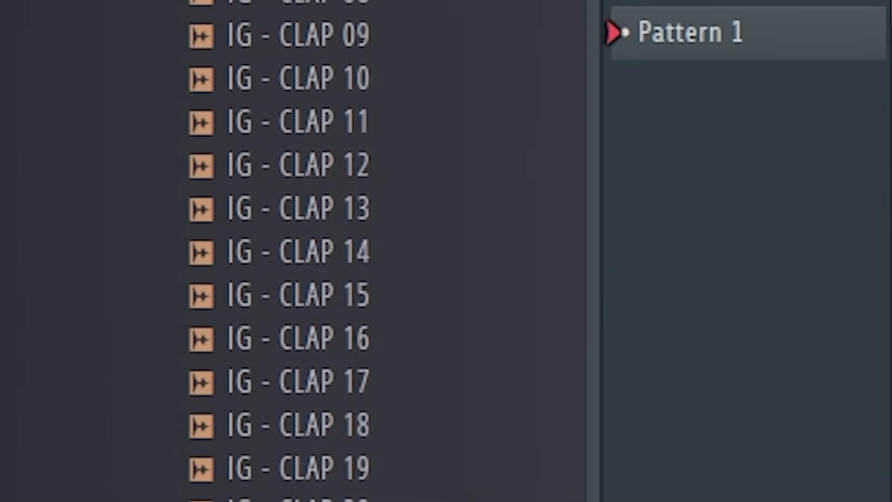
Browse the Infinity Groove sample folders and review the pack's contents and qualities on its product page.
{"action": "scroll", "coordinate": [298, 251], "scroll_direction": "down", "scroll_amount": 15}
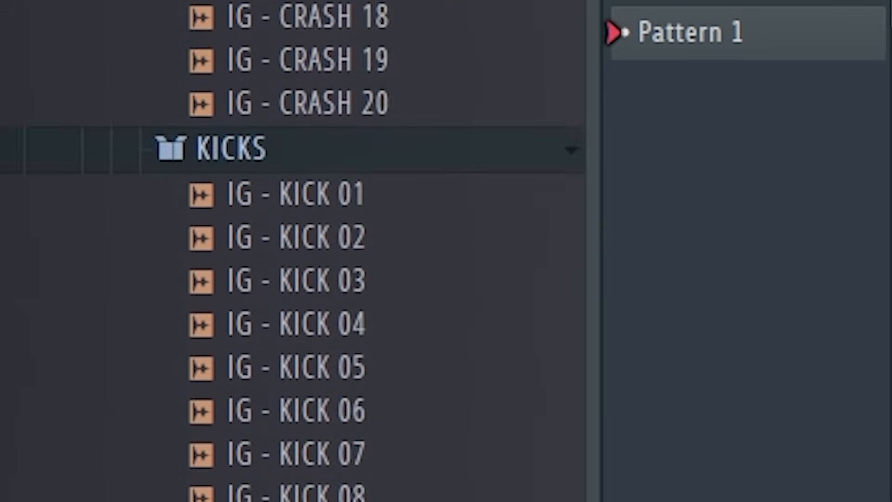
{"action": "scroll", "coordinate": [297, 251], "scroll_direction": "down", "scroll_amount": 20}
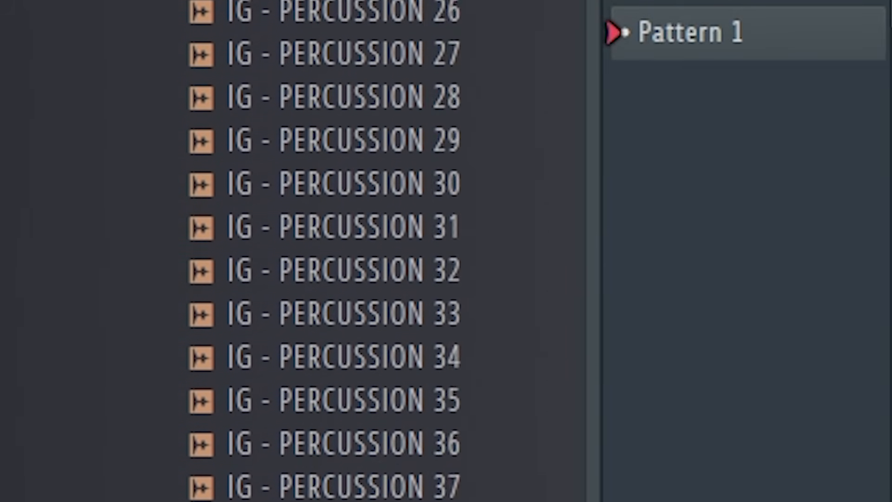
{"action": "scroll", "coordinate": [298, 251], "scroll_direction": "down", "scroll_amount": 20}
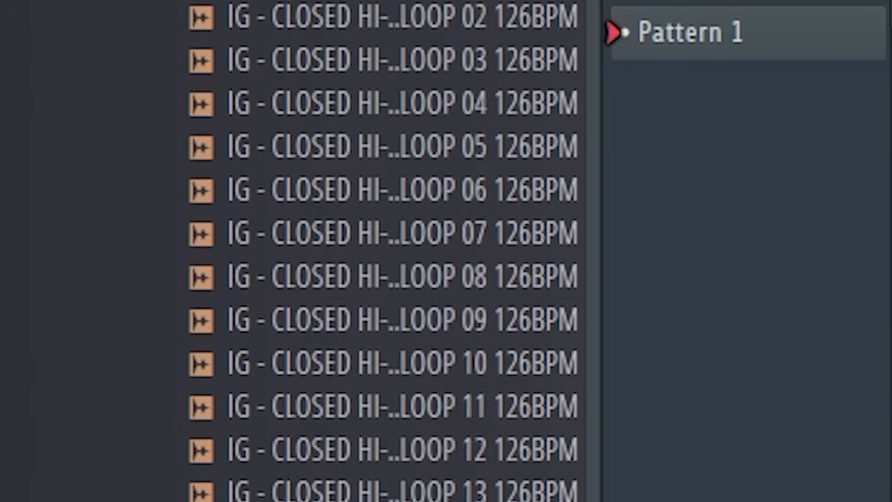
{"action": "scroll", "coordinate": [298, 251], "scroll_direction": "down", "scroll_amount": 20}
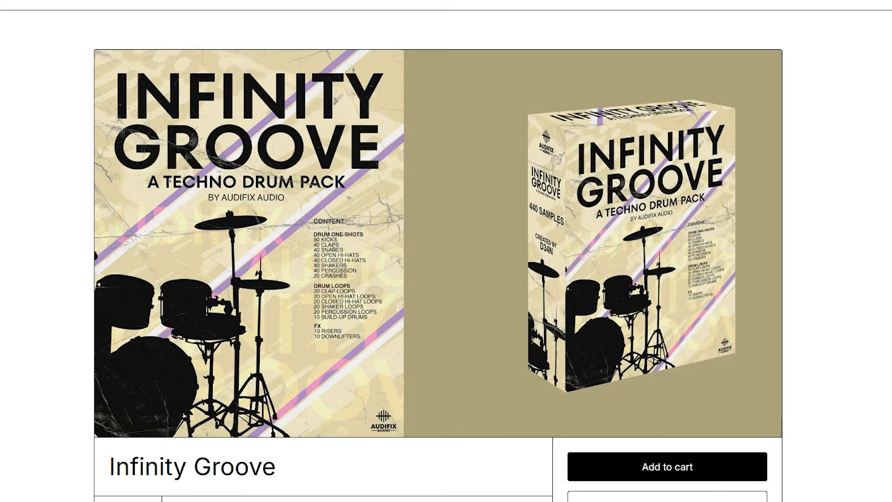
{"action": "scroll", "coordinate": [437, 251], "scroll_direction": "down", "scroll_amount": 2}
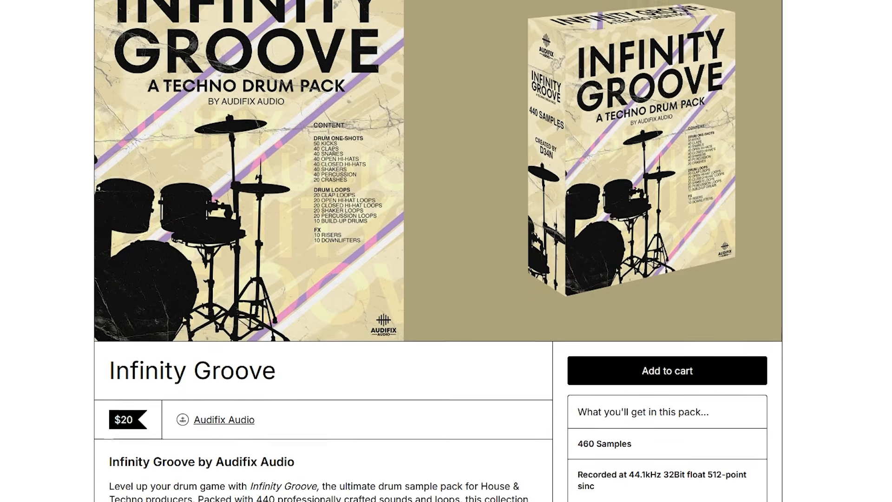
{"action": "scroll", "coordinate": [437, 251], "scroll_direction": "down", "scroll_amount": 9}
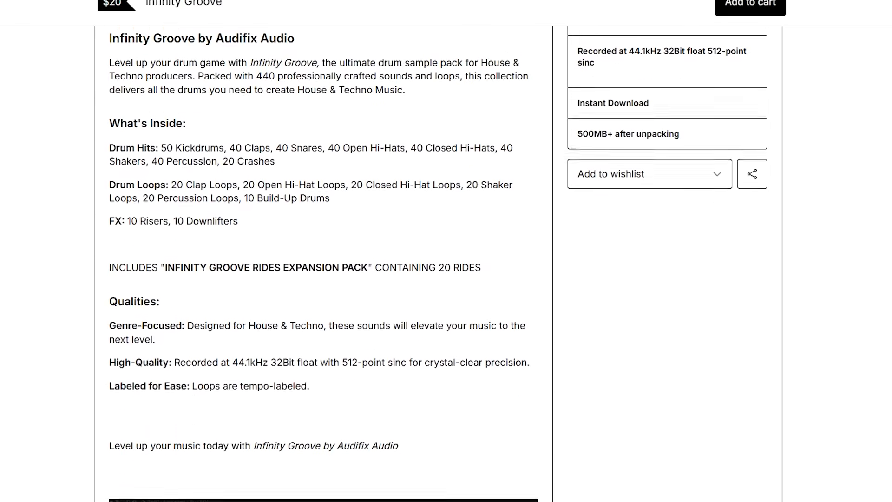
{"action": "scroll", "coordinate": [437, 251], "scroll_direction": "down", "scroll_amount": 7}
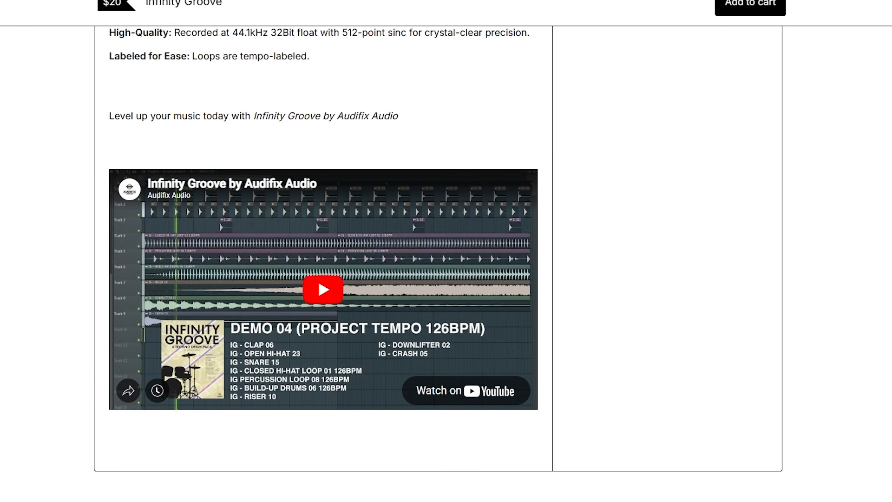
{"action": "scroll", "coordinate": [437, 251], "scroll_direction": "up", "scroll_amount": 3}
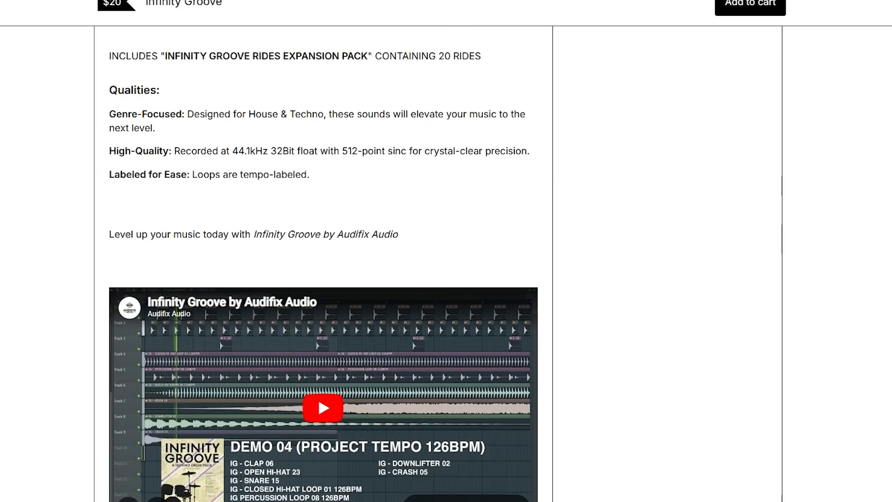
{"action": "scroll", "coordinate": [436, 251], "scroll_direction": "up", "scroll_amount": 7}
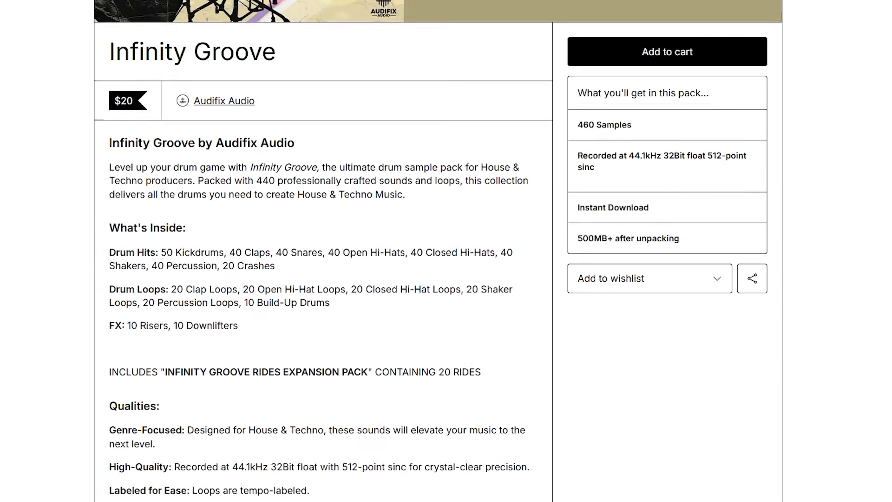
{"action": "scroll", "coordinate": [437, 251], "scroll_direction": "up", "scroll_amount": 8}
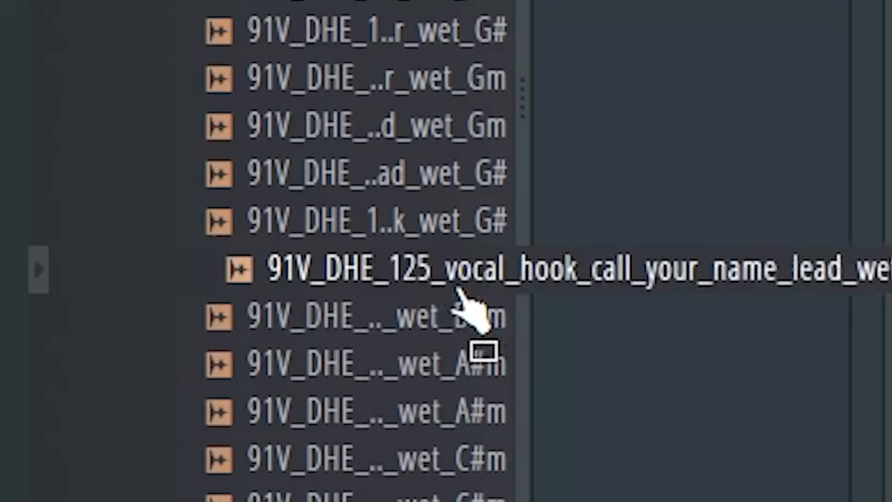
Place the 91V_DHE_125_vocal_hook_call_your_name_lead_wet_D#m sample at bar 1 on Track 8, set its time stretching to Stretch and audition it.
{"action": "left_click_drag", "start_coordinate": [458, 291], "coordinate": [74, 289]}
{"action": "double_click", "coordinate": [214, 279]}
{"action": "left_click", "coordinate": [263, 180]}
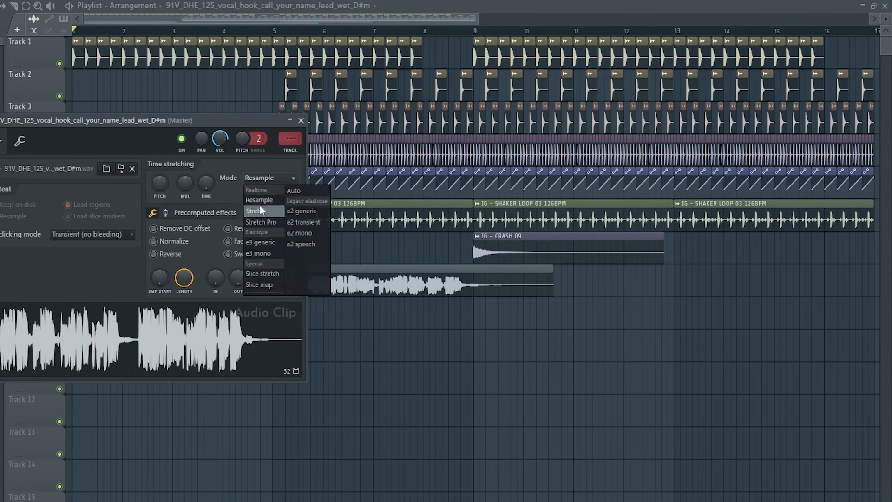
{"action": "left_click", "coordinate": [260, 206]}
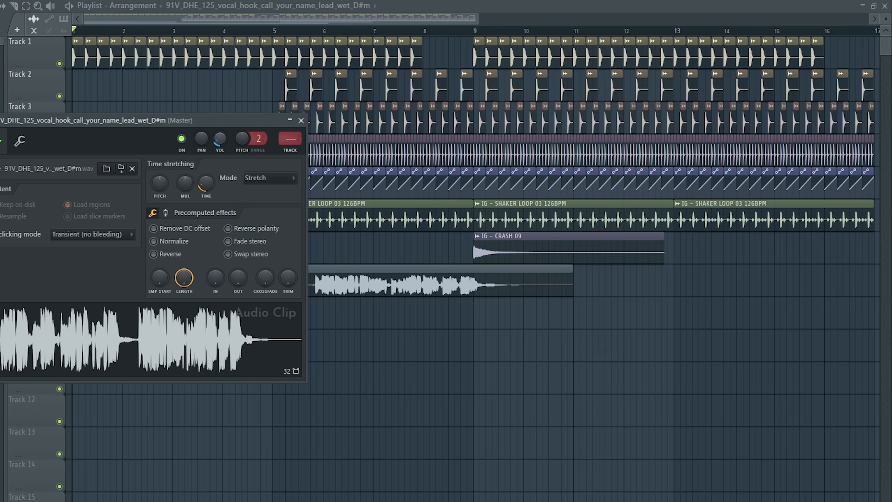
{"action": "key", "text": "space"}
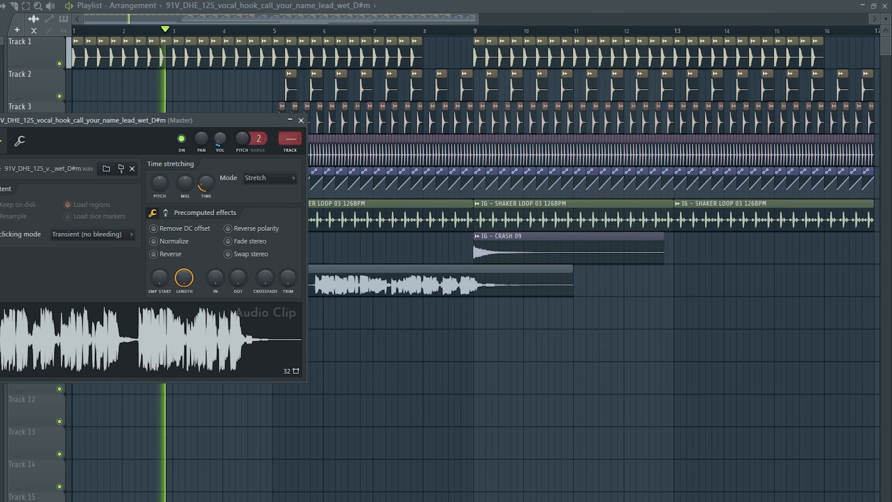
{"action": "left_click", "coordinate": [300, 120]}
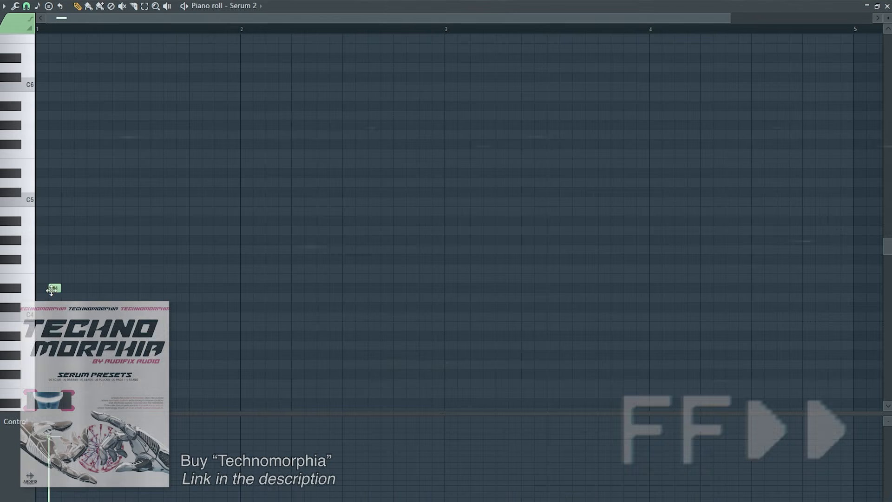
Complete the group of three short D#4 notes in the Serum 2 piano roll and duplicate it on every beat past bar 2.
{"action": "left_click", "coordinate": [67, 289]}
{"action": "left_click", "coordinate": [79, 288]}
{"action": "key", "text": "ctrl+b"}
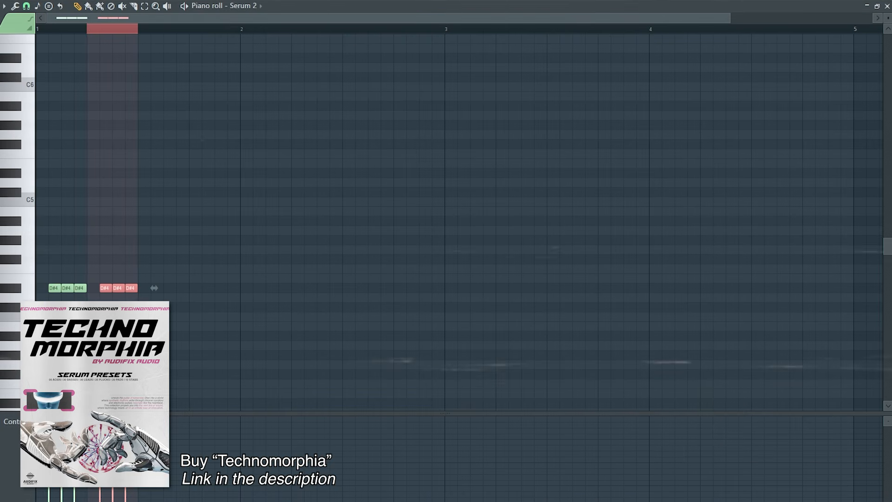
{"action": "key", "text": "ctrl+b"}
{"action": "key", "text": "ctrl+b"}
{"action": "key", "text": "ctrl+b"}
{"action": "key", "text": "ctrl+b"}
{"action": "key", "text": "ctrl+b"}
{"action": "key", "text": "ctrl+b"}
{"action": "key", "text": "ctrl+b"}
{"action": "key", "text": "ctrl+b"}
Transpose the note groups at bar 3 up three semitones to F#4 and duplicate them to the end of bar 4.
{"action": "left_click_drag", "start_coordinate": [500, 29], "coordinate": [446, 30]}
{"action": "key", "text": "Up"}
{"action": "key", "text": "Up"}
{"action": "key", "text": "Up"}
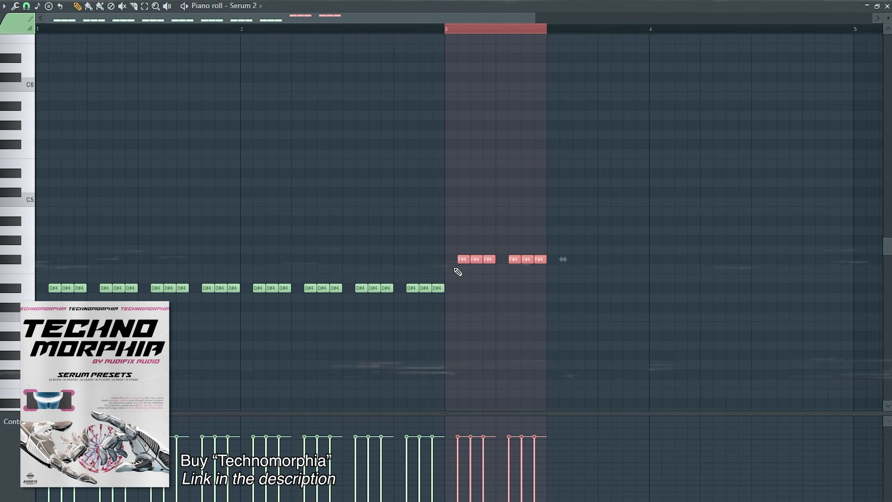
{"action": "scroll", "coordinate": [453, 272], "scroll_direction": "down", "scroll_amount": 1}
{"action": "key", "text": "ctrl+b"}
{"action": "key", "text": "ctrl+b"}
{"action": "key", "text": "ctrl+b"}
{"action": "left_click_drag", "start_coordinate": [475, 21], "coordinate": [879, 63]}
Duplicate the groups into bar 5, transpose them down five semitones to C#4 and repeat them through bar 6.
{"action": "key", "text": "ctrl+b"}
{"action": "key", "text": "shift+Down"}
{"action": "key", "text": "shift+Down"}
{"action": "key", "text": "shift+Down"}
{"action": "key", "text": "shift+Down"}
{"action": "key", "text": "shift+Down"}
{"action": "key", "text": "ctrl+b"}
{"action": "key", "text": "ctrl+b"}
{"action": "key", "text": "ctrl+b"}
Continue the pattern at bar 7 raised two semitones to D#4, repeat it through bar 8, clear the selection and play it back.
{"action": "key", "text": "ctrl+b"}
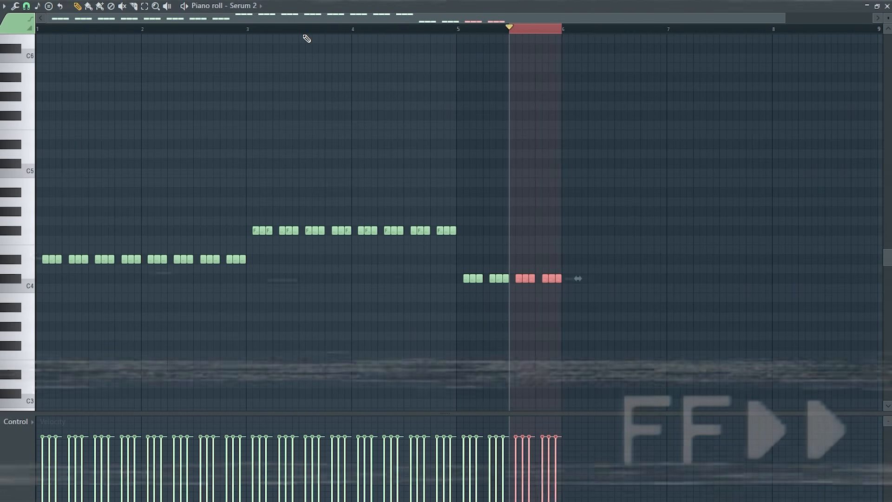
{"action": "key", "text": "shift+Up"}
{"action": "key", "text": "shift+Up"}
{"action": "key", "text": "ctrl+b"}
{"action": "key", "text": "ctrl+b"}
{"action": "key", "text": "ctrl+b"}
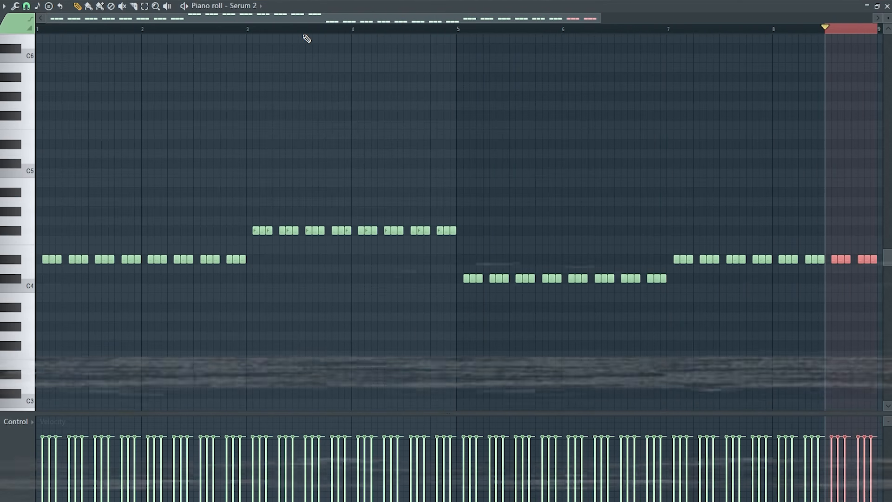
{"action": "left_click", "coordinate": [825, 29]}
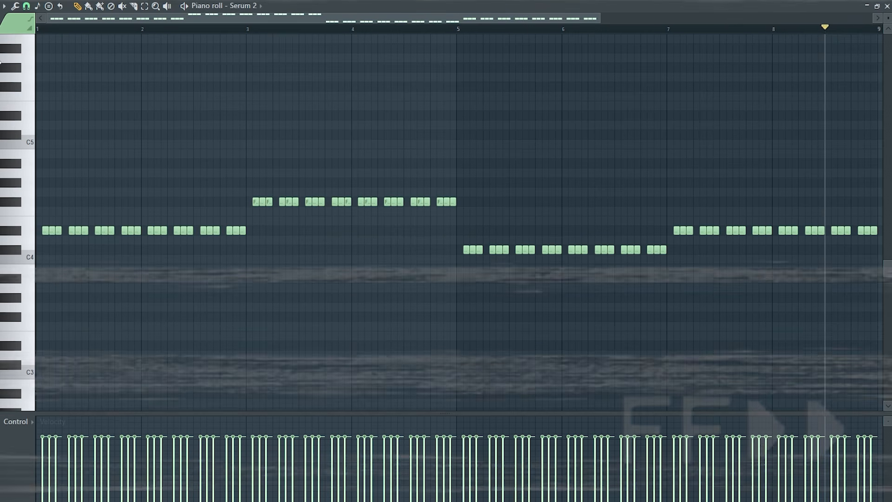
{"action": "key", "text": "space"}
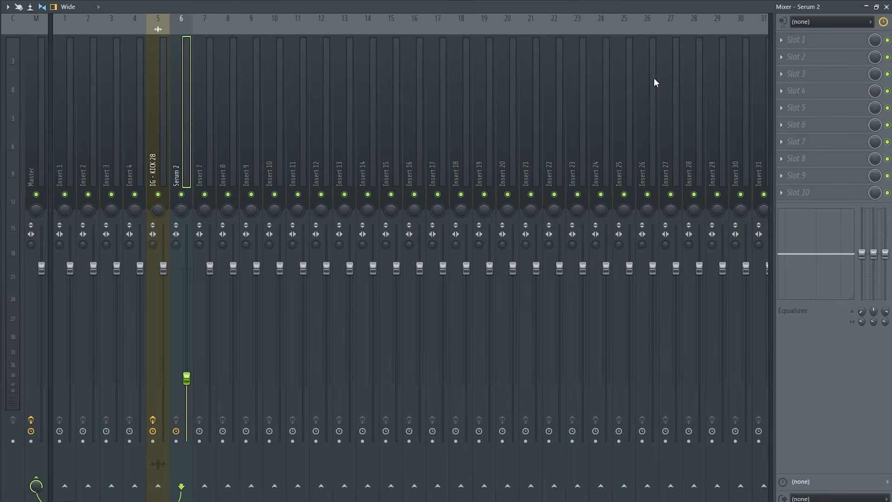
Set mixer Insert 25 apart with a separator, rename it Sidechain and colour it green.
{"action": "right_click", "coordinate": [624, 85]}
{"action": "left_click", "coordinate": [674, 241]}
{"action": "key", "text": "F2"}
{"action": "type", "text": "Sidechain"}
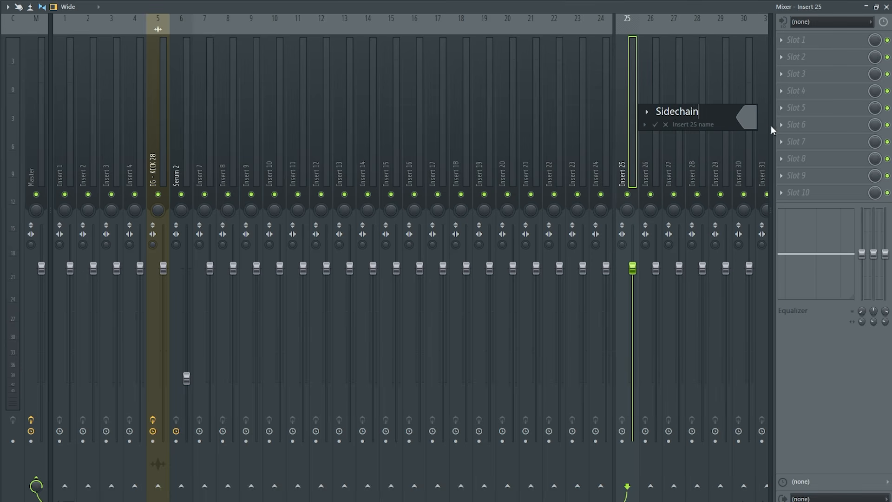
{"action": "left_click", "coordinate": [747, 117]}
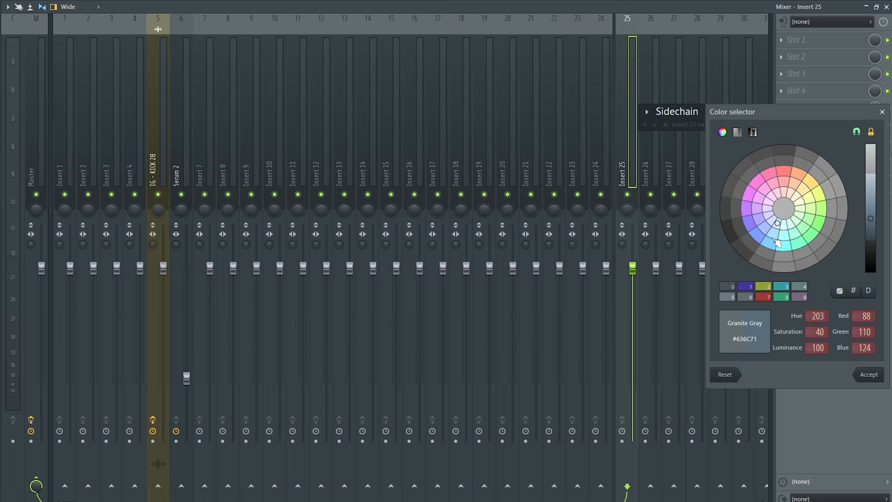
{"action": "left_click", "coordinate": [817, 242]}
{"action": "left_click", "coordinate": [867, 374]}
Sidechain the IG - KICK 28 mixer track to the Sidechain track and route Serum 2 only to that track.
{"action": "left_click", "coordinate": [157, 108]}
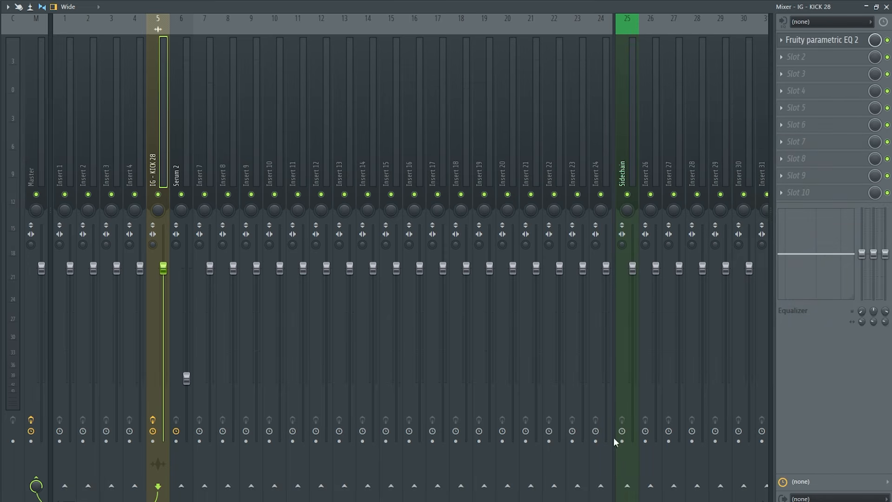
{"action": "right_click", "coordinate": [627, 486]}
{"action": "left_click", "coordinate": [658, 483]}
{"action": "left_click", "coordinate": [180, 120]}
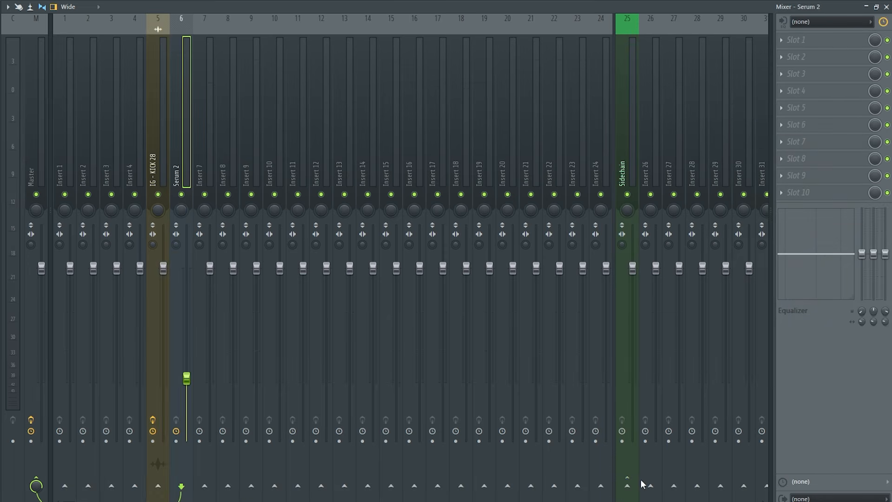
{"action": "left_click", "coordinate": [659, 473]}
Set up Fruity Limiter's compressor on the Sidechain track with sidechain input 1, a much lower threshold and a higher ratio, and play it.
{"action": "left_click", "coordinate": [636, 109]}
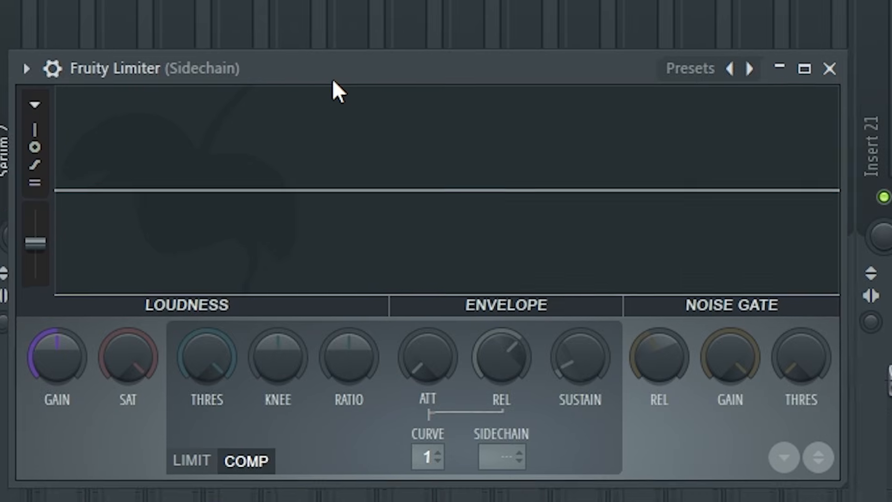
{"action": "left_click_drag", "start_coordinate": [333, 79], "coordinate": [342, 65]}
{"action": "left_click", "coordinate": [520, 442]}
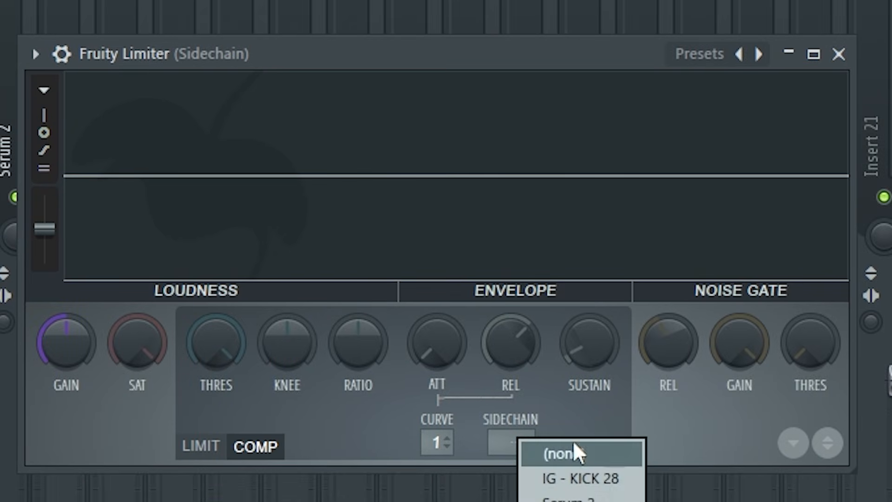
{"action": "left_click_drag", "start_coordinate": [226, 347], "coordinate": [226, 373]}
{"action": "left_click_drag", "start_coordinate": [358, 344], "coordinate": [358, 326]}
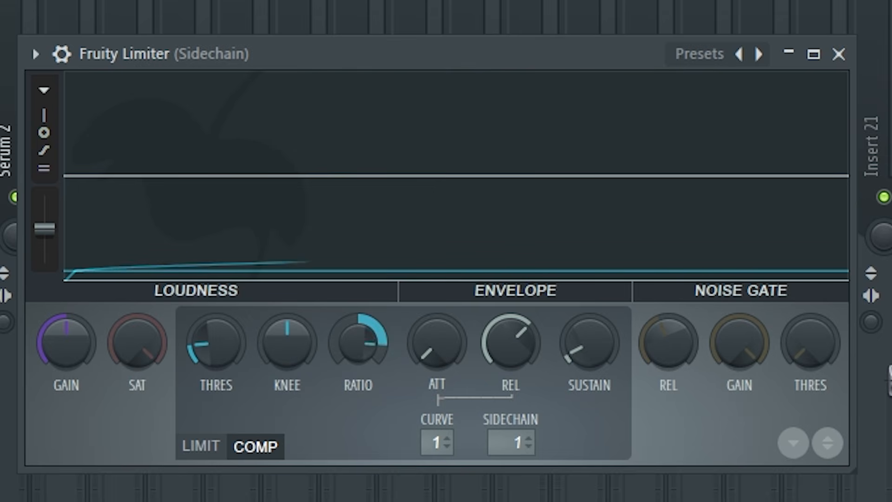
{"action": "key", "text": "space"}
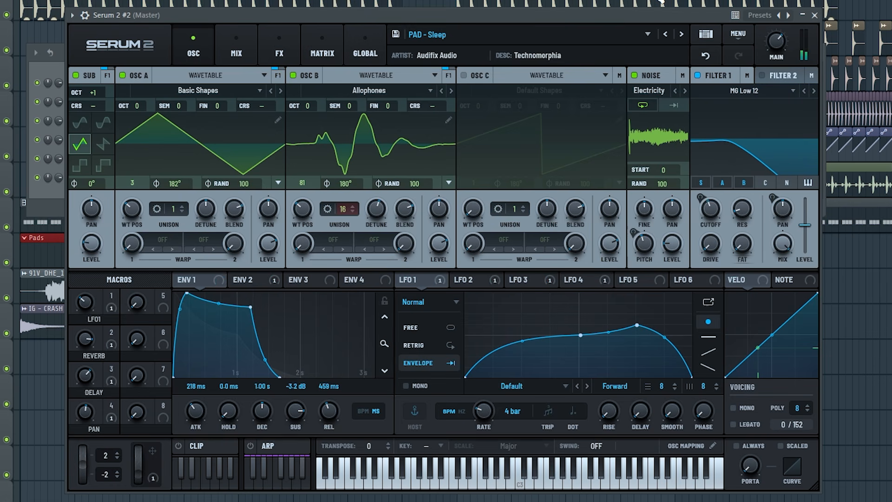
Fill bars 1 to 6 of the Serum 2 #2 pad pattern with two-bar, five-note chords and audition the chord at bar 5.
{"action": "left_click", "coordinate": [46, 251]}
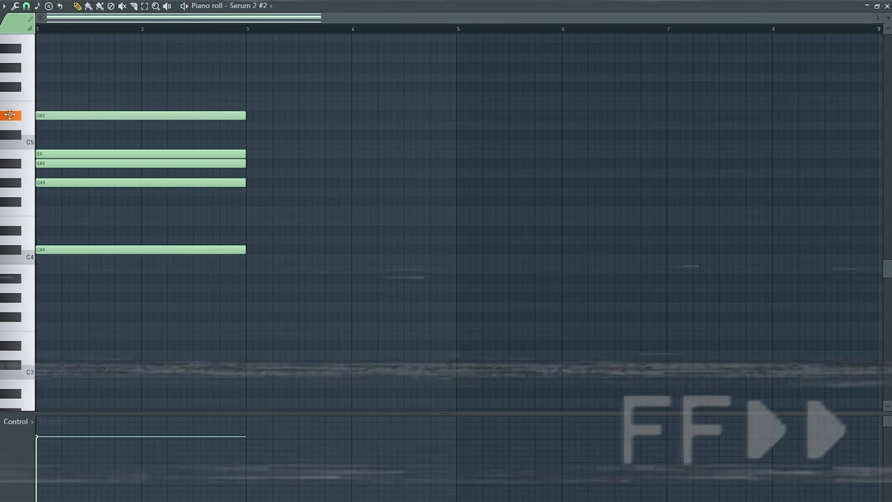
{"action": "scroll", "coordinate": [184, 80], "scroll_direction": "up", "scroll_amount": 1}
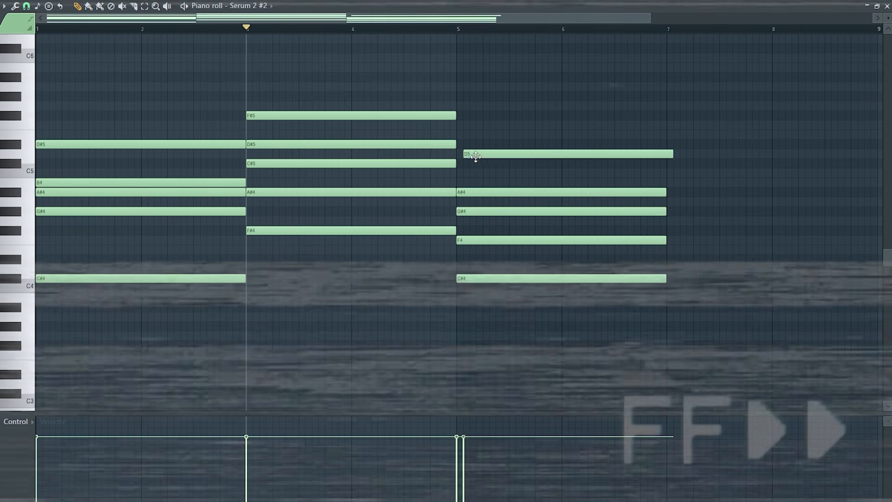
{"action": "left_click", "coordinate": [459, 29]}
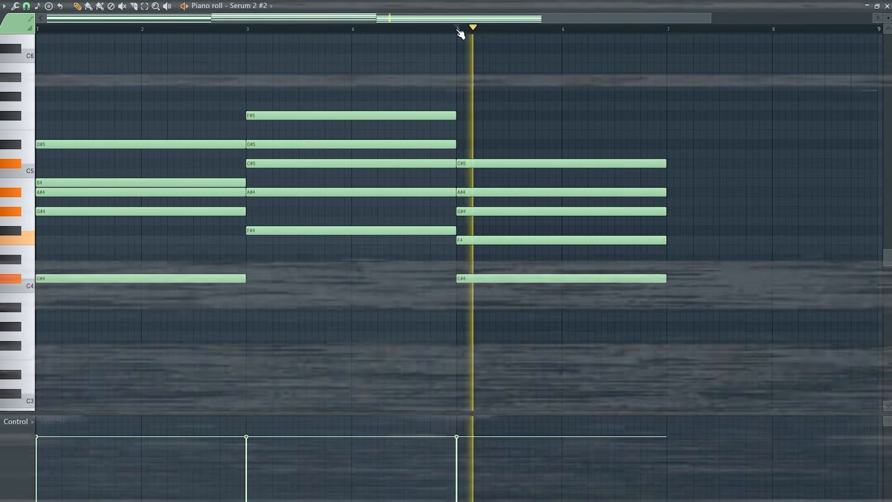
Add a two-bar pad chord of D#4, F#4, G#4, C#5 and D#5 at bar 7 and play back the progression.
{"action": "left_click", "coordinate": [674, 259]}
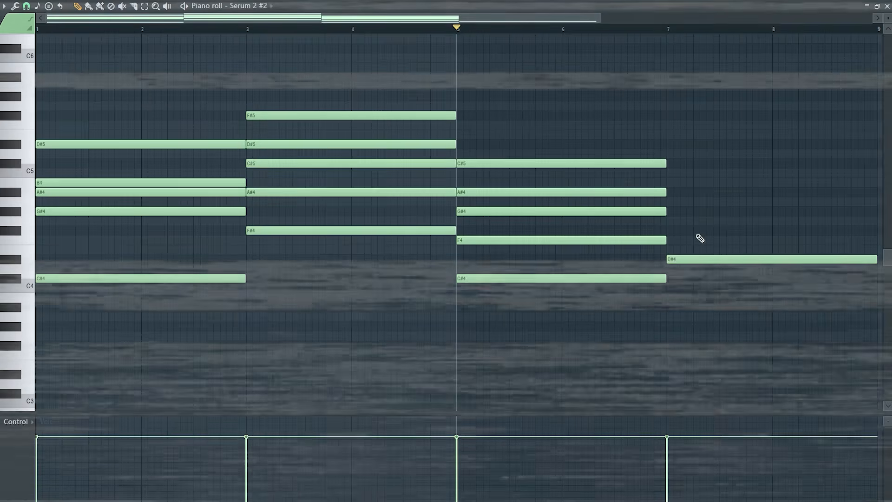
{"action": "left_click", "coordinate": [673, 230]}
{"action": "left_click", "coordinate": [673, 212]}
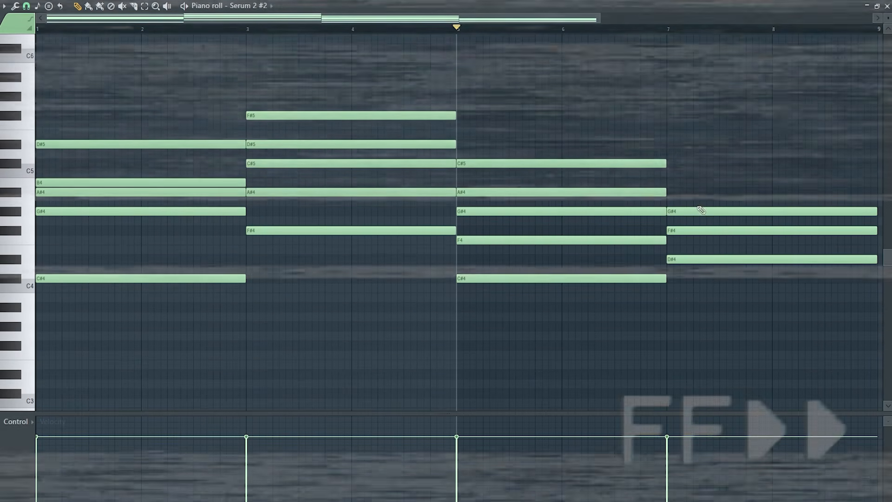
{"action": "left_click", "coordinate": [669, 163]}
{"action": "left_click", "coordinate": [670, 145]}
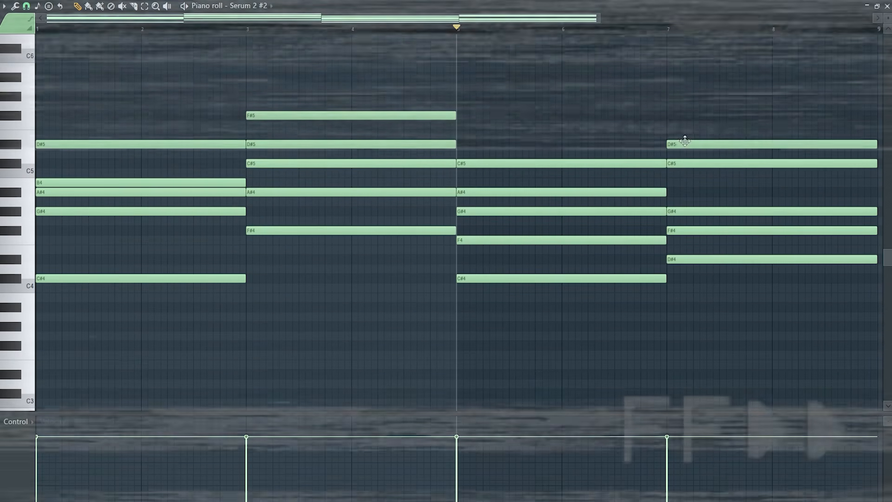
{"action": "key", "text": "space"}
{"action": "left_click", "coordinate": [669, 29]}
{"action": "key", "text": "space"}
{"action": "left_click", "coordinate": [38, 29]}
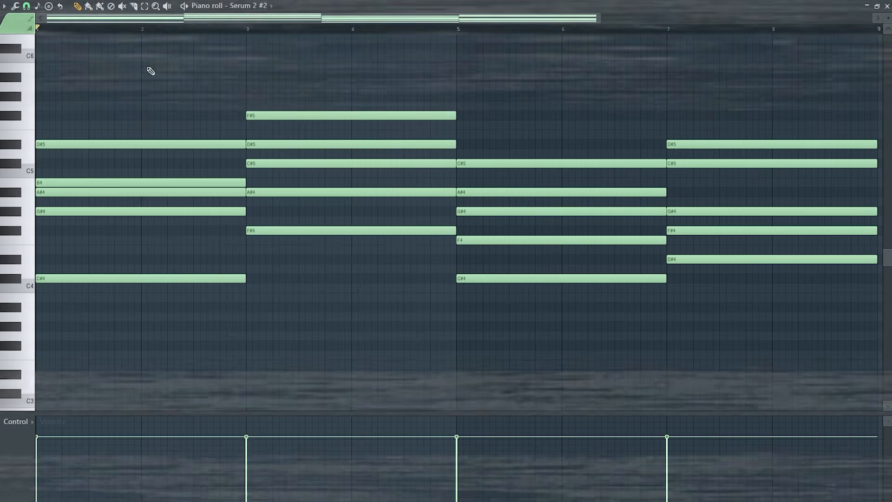
{"action": "scroll", "coordinate": [148, 71], "scroll_direction": "up", "scroll_amount": 1}
{"action": "key", "text": "space"}
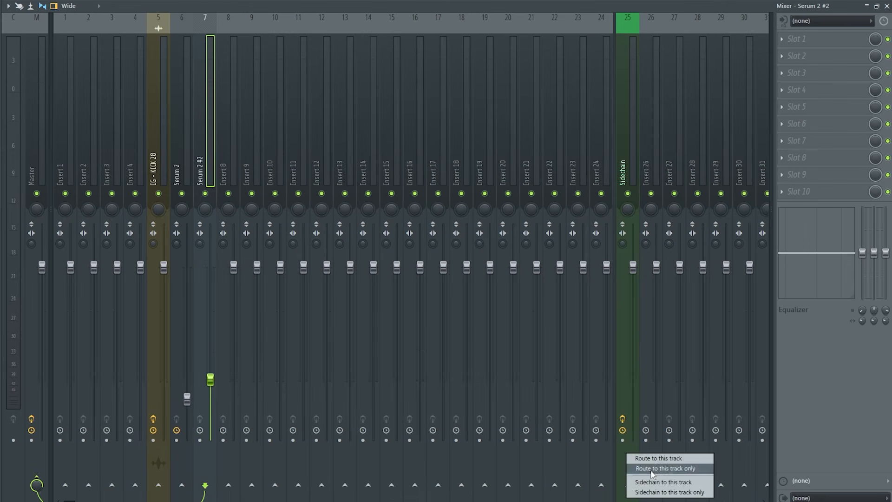
Route the pad only to the Sidechain track and EQ it with a high pass near 200 Hz and a high shelf boosted about 13 dB.
{"action": "left_click", "coordinate": [652, 468]}
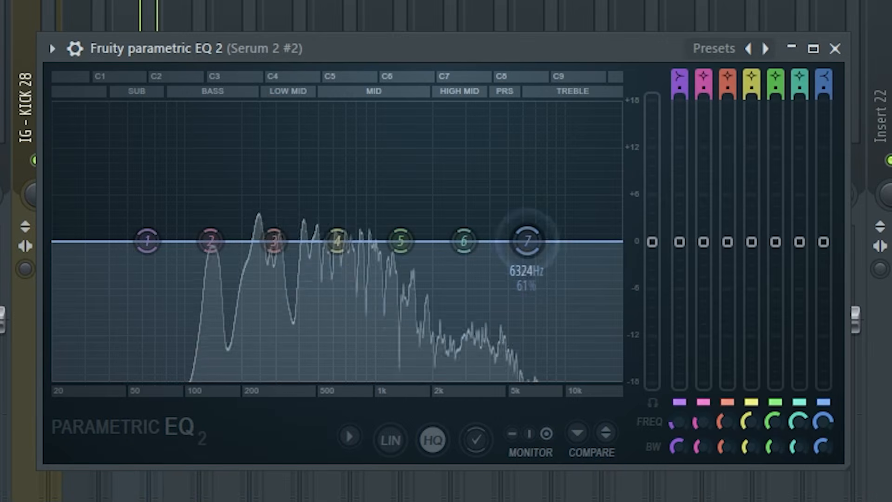
{"action": "left_click_drag", "start_coordinate": [528, 241], "coordinate": [446, 138]}
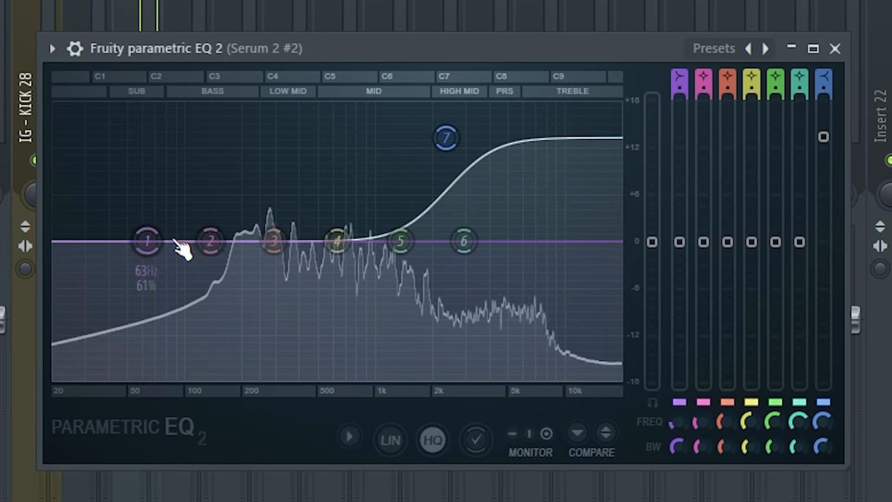
{"action": "right_click", "coordinate": [148, 243]}
{"action": "mouse_move", "coordinate": [201, 300]}
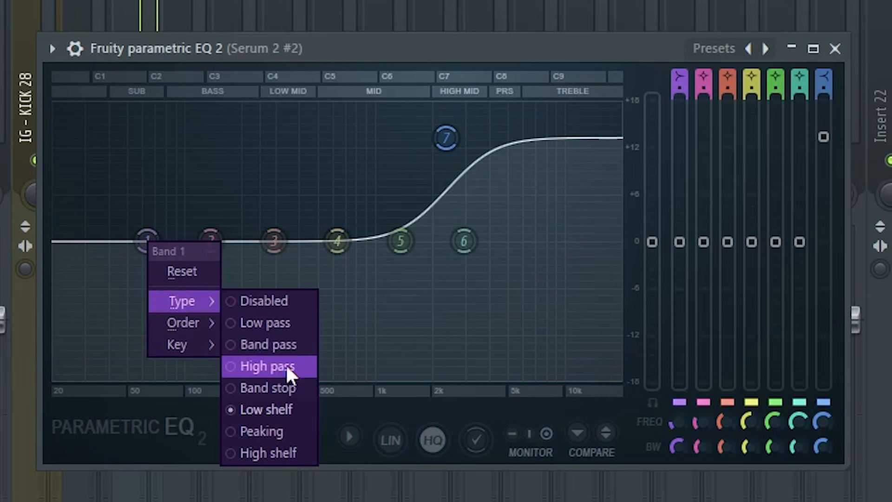
{"action": "left_click", "coordinate": [284, 368]}
{"action": "left_click_drag", "start_coordinate": [159, 241], "coordinate": [245, 241]}
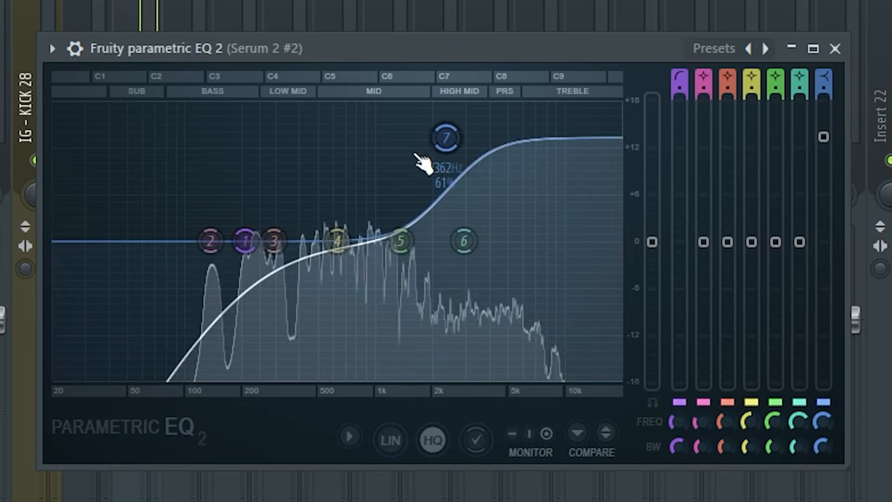
{"action": "left_click_drag", "start_coordinate": [446, 137], "coordinate": [449, 141]}
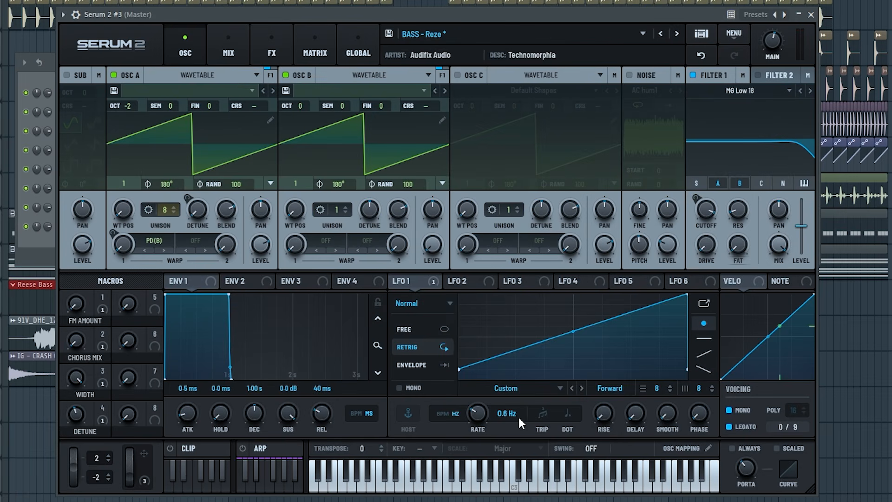
Switch the BASS - Reze patch's LFO 1 rate to BPM and write two-bar notes D#5, F#5, C#5 and D#5 over eight bars, playing them back.
{"action": "left_click", "coordinate": [443, 414]}
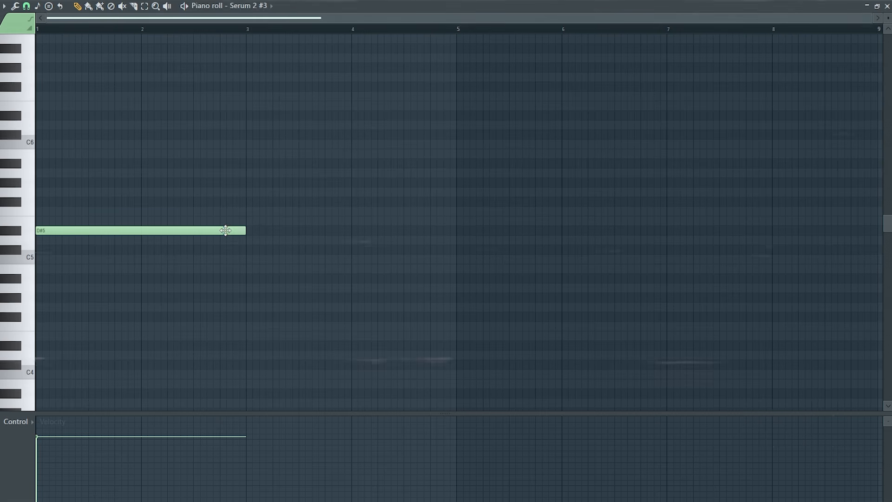
{"action": "left_click", "coordinate": [253, 201]}
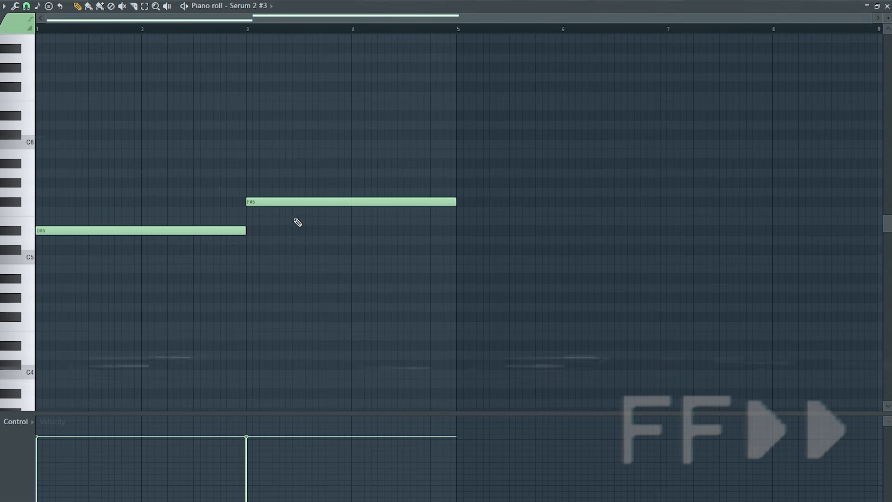
{"action": "left_click", "coordinate": [461, 249]}
{"action": "left_click", "coordinate": [671, 231]}
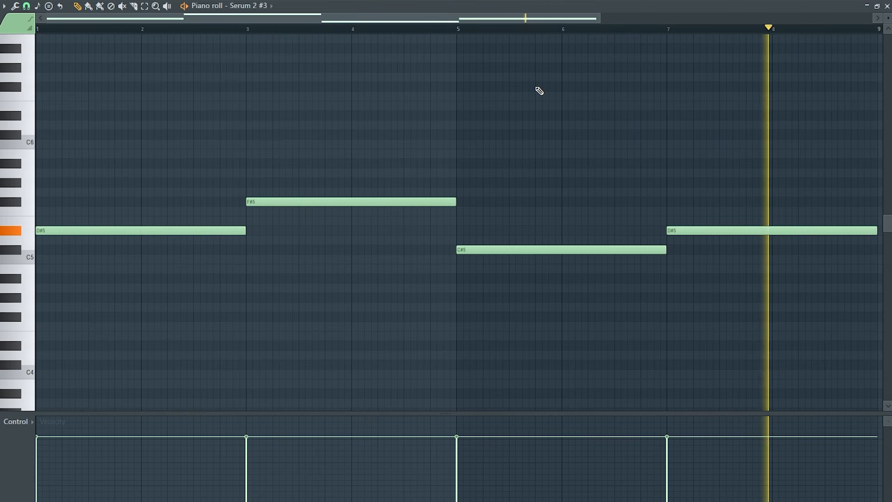
{"action": "key", "text": "space"}
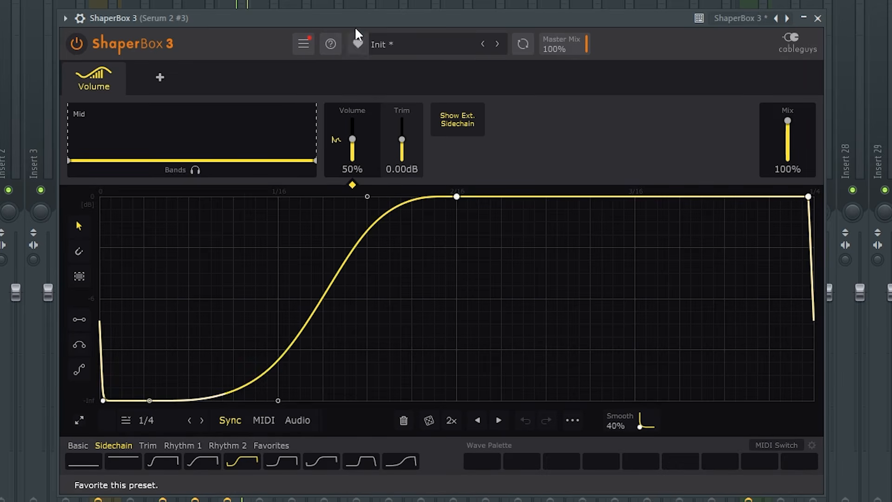
Lower the upper band limit in ShaperBox 3 on Serum 2 #3 so the sidechain volume curve covers only the lower frequencies.
{"action": "left_click_drag", "start_coordinate": [316, 160], "coordinate": [163, 160]}
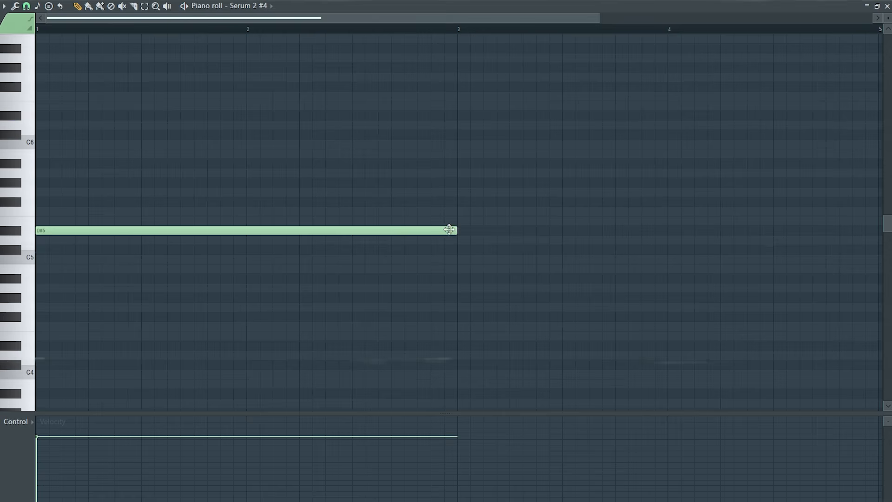
Write a bar-1 lead melody of sixteenth notes on Serum 2 #4: two D#5, G#5, F#5, two F5, F#5 and F5.
{"action": "left_click_drag", "start_coordinate": [458, 230], "coordinate": [55, 231]}
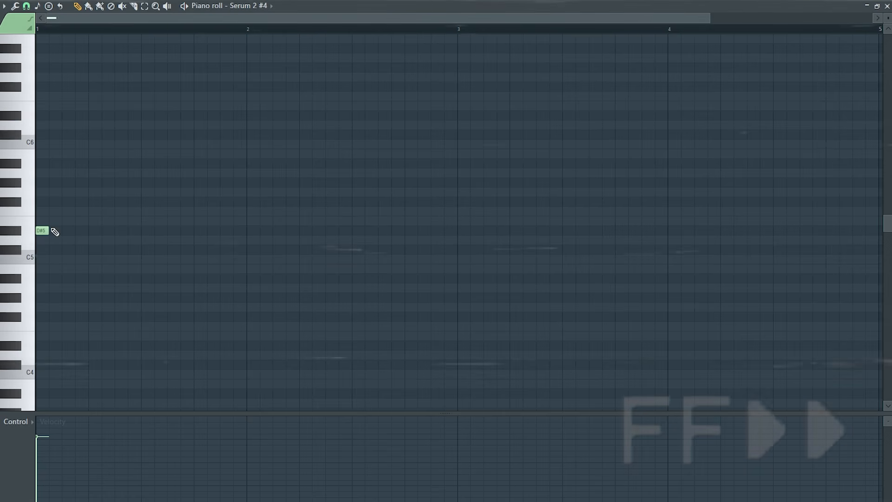
{"action": "left_click", "coordinate": [55, 230]}
{"action": "left_click", "coordinate": [79, 182]}
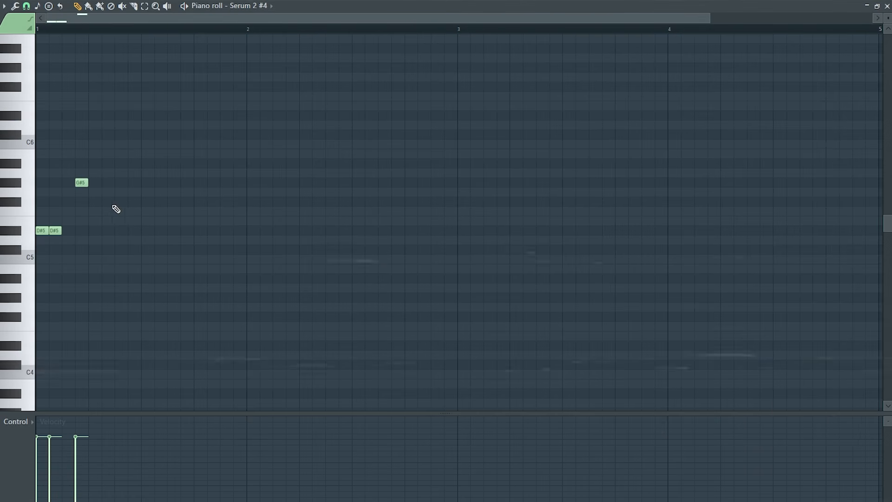
{"action": "left_click", "coordinate": [119, 201]}
{"action": "left_click", "coordinate": [144, 211]}
{"action": "left_click", "coordinate": [157, 211]}
{"action": "left_click", "coordinate": [182, 201]}
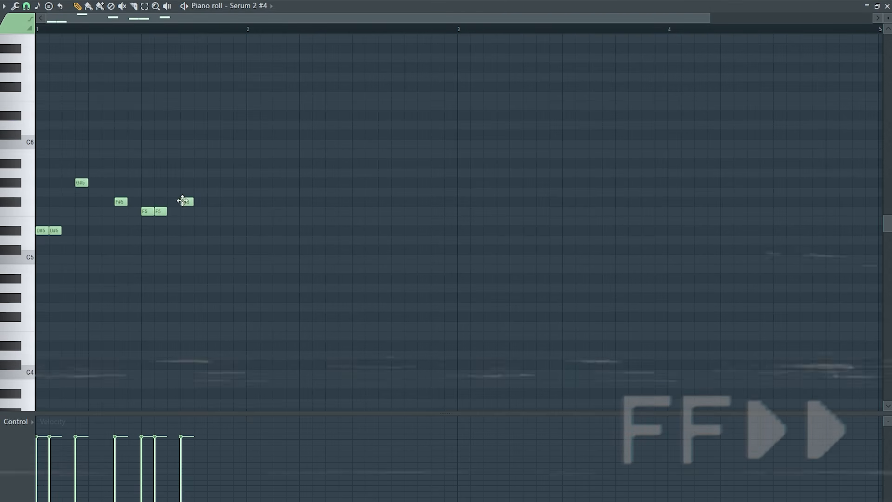
{"action": "left_click", "coordinate": [227, 211]}
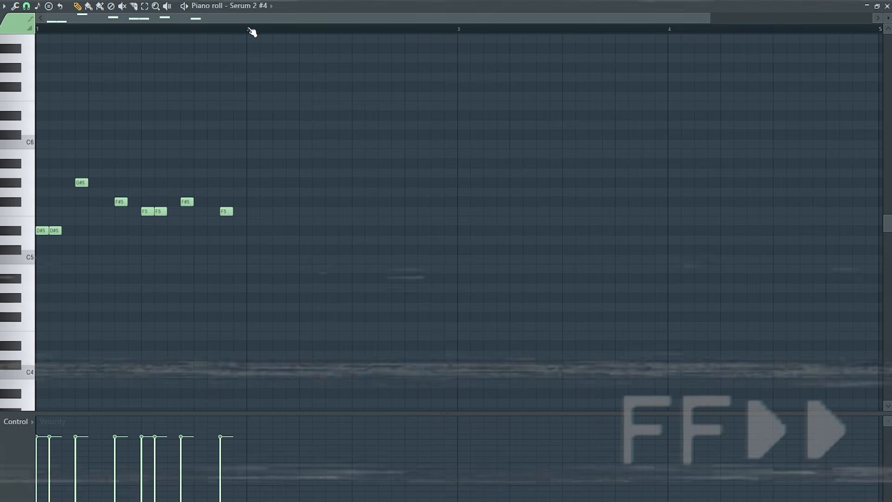
Duplicate the bar-1 melody into bar 2 and lower its first two notes to C#5.
{"action": "left_click_drag", "start_coordinate": [249, 29], "coordinate": [38, 29]}
{"action": "key", "text": "ctrl+b"}
{"action": "left_click_drag", "start_coordinate": [283, 247], "coordinate": [248, 230]}
{"action": "key", "text": "shift+Down"}
{"action": "key", "text": "shift+Down"}
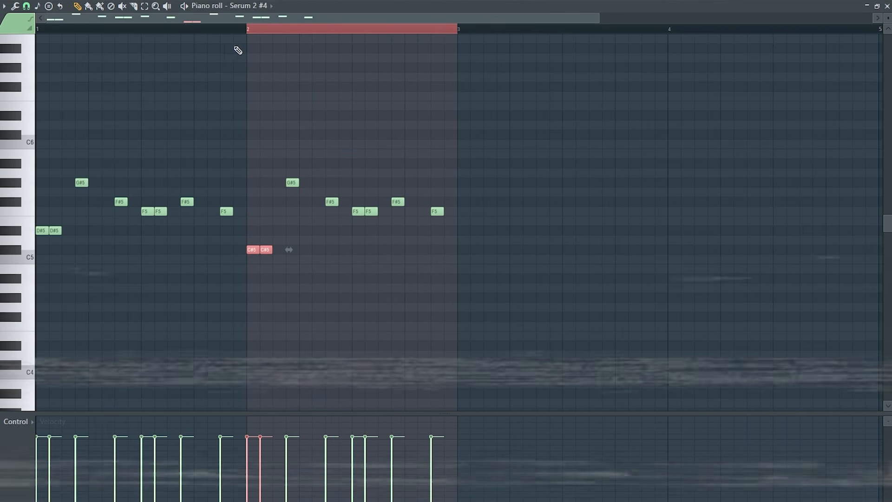
Repeat the two-bar melody across bars 3 and 4 and play back the pattern.
{"action": "key", "text": "ctrl+a"}
{"action": "key", "text": "ctrl+b"}
{"action": "key", "text": "ctrl+d"}
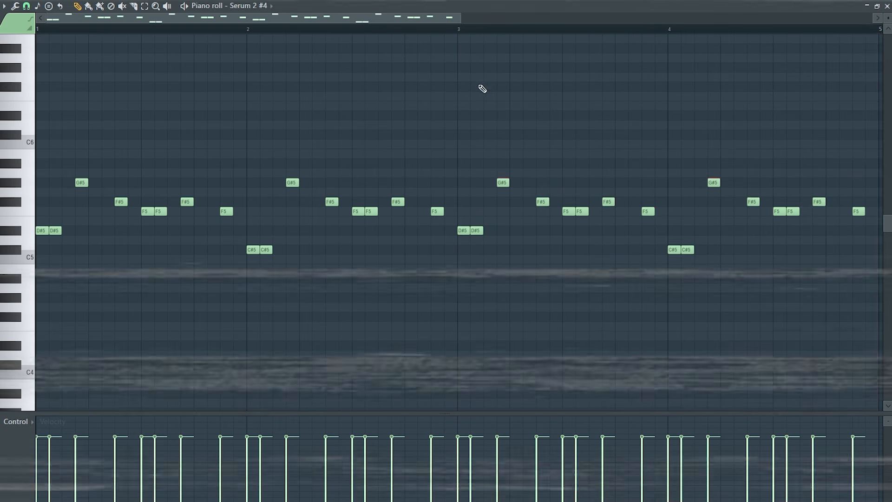
{"action": "scroll", "coordinate": [482, 88], "scroll_direction": "up", "scroll_amount": 1}
{"action": "key", "text": "space"}
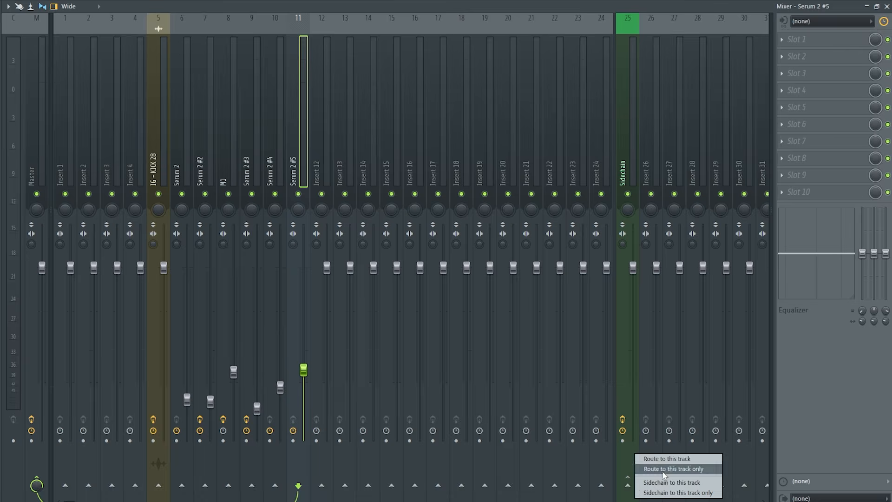
Route Serum 2 #5 only to the Sidechain track and raise its EQ low cut to between 200 and 500 Hz.
{"action": "left_click", "coordinate": [664, 469]}
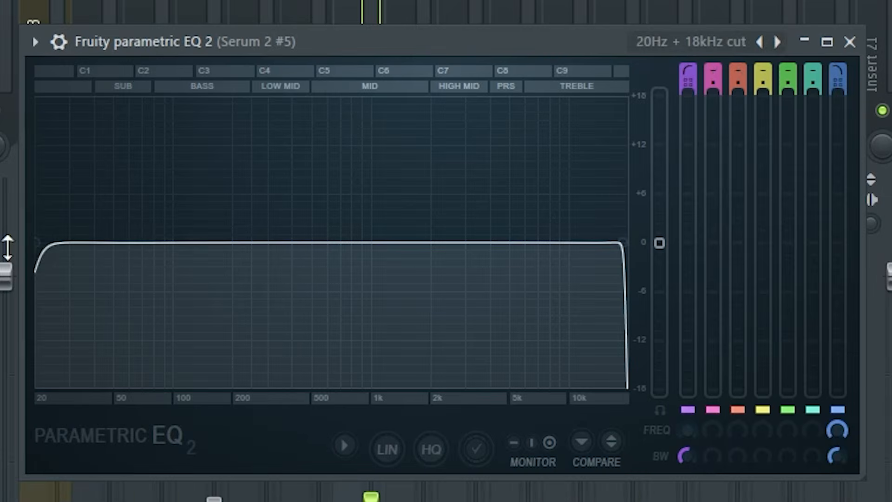
{"action": "left_click_drag", "start_coordinate": [47, 245], "coordinate": [283, 242]}
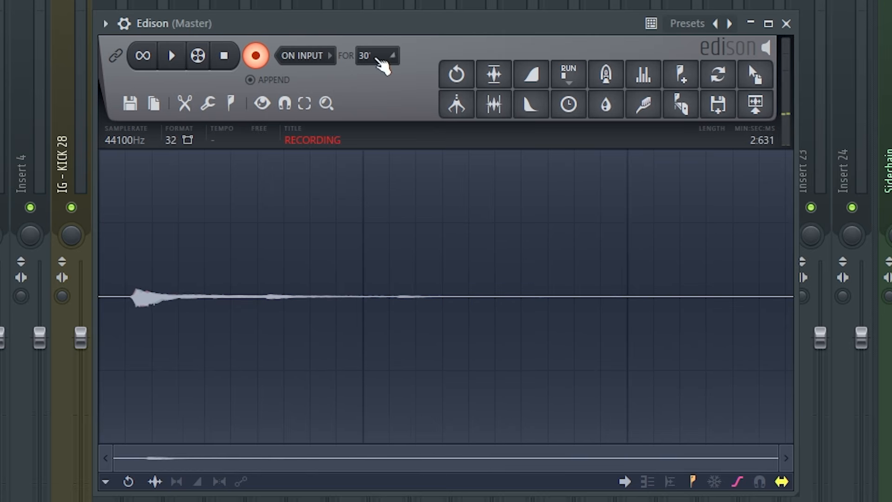
Stop the Edison recording of the lead and place the recorded audio on playlist Track 14 just before bar 9.
{"action": "left_click", "coordinate": [262, 67]}
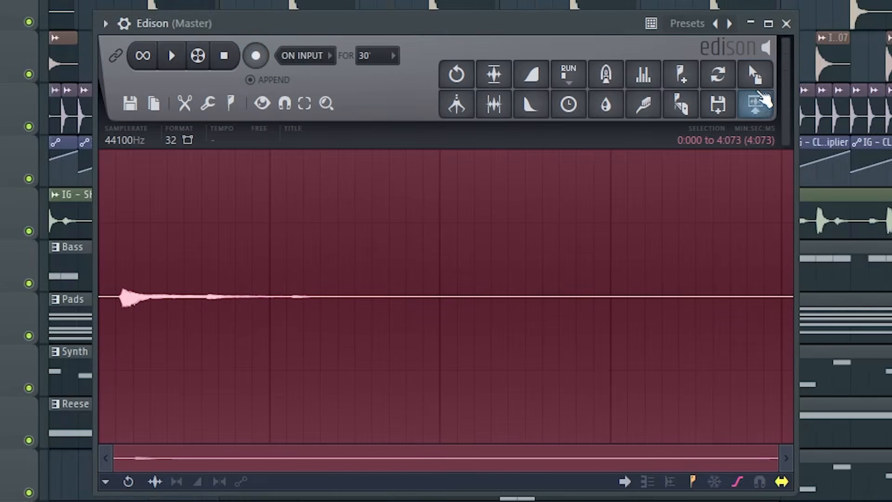
{"action": "left_click_drag", "start_coordinate": [758, 100], "coordinate": [169, 465]}
{"action": "left_click_drag", "start_coordinate": [151, 464], "coordinate": [152, 465]}
{"action": "scroll", "coordinate": [160, 427], "scroll_direction": "down", "scroll_amount": 5}
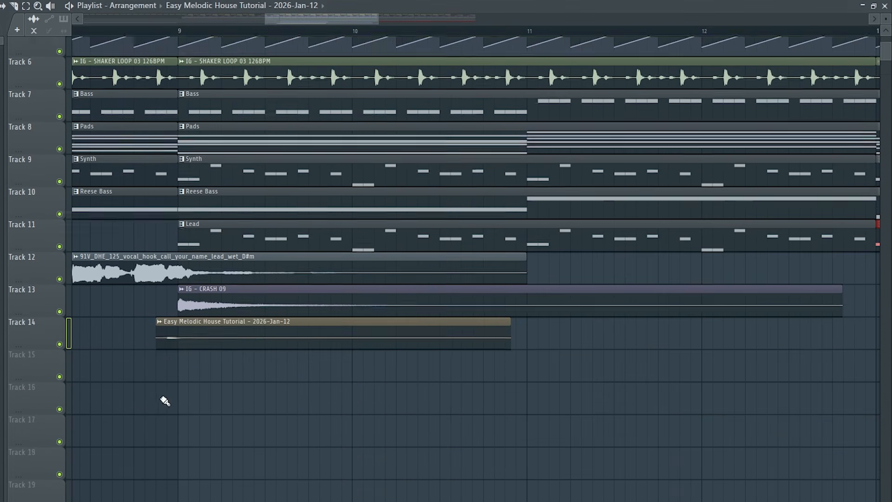
Rename the recorded clip on Track 14 to "Lead (Reversed)".
{"action": "left_click", "coordinate": [159, 301]}
{"action": "left_click", "coordinate": [203, 351]}
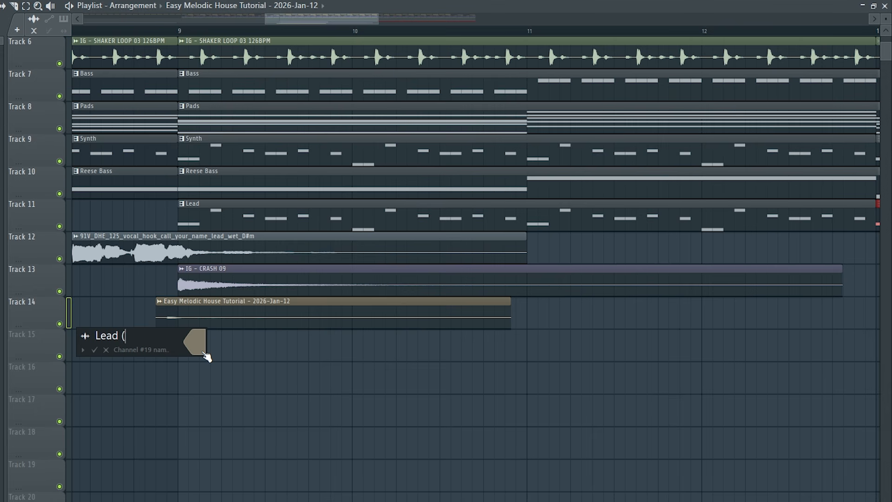
{"action": "type", "text": "Lead (Reversed)"}
{"action": "key", "text": "Return"}
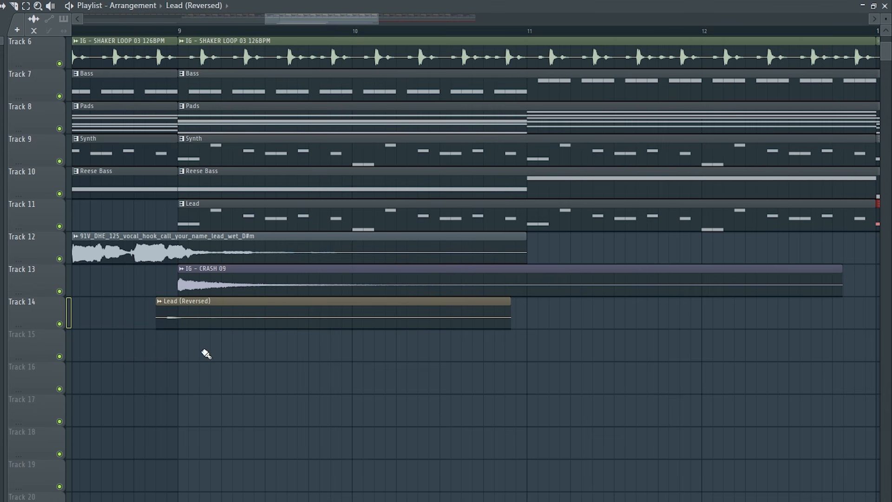
Isolate the Lead track and Track 14, and turn on Normalize and Reverse for the Lead (Reversed) clip.
{"action": "left_click", "coordinate": [60, 226], "text": "ctrl"}
{"action": "left_click", "coordinate": [59, 324]}
{"action": "double_click", "coordinate": [270, 312]}
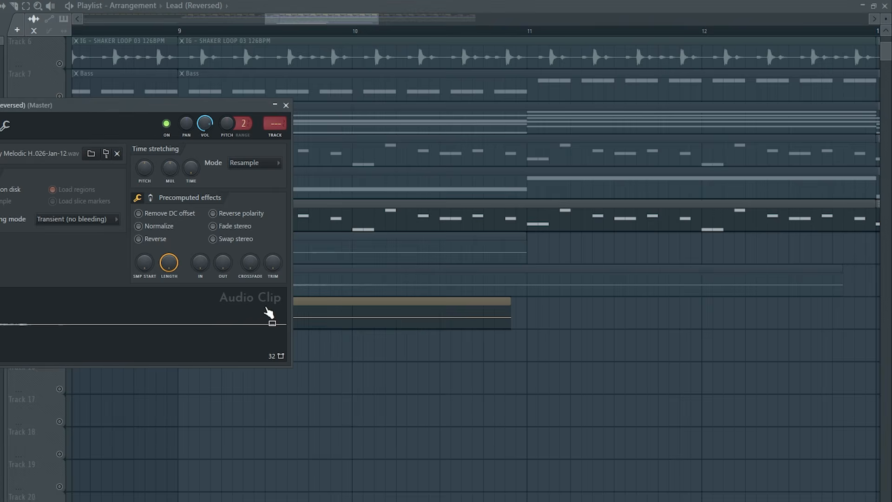
{"action": "left_click", "coordinate": [285, 105]}
Trim the silent start of the Lead (Reversed) clip and move it so its swell peaks at bar 9.
{"action": "left_click_drag", "start_coordinate": [159, 332], "coordinate": [453, 341]}
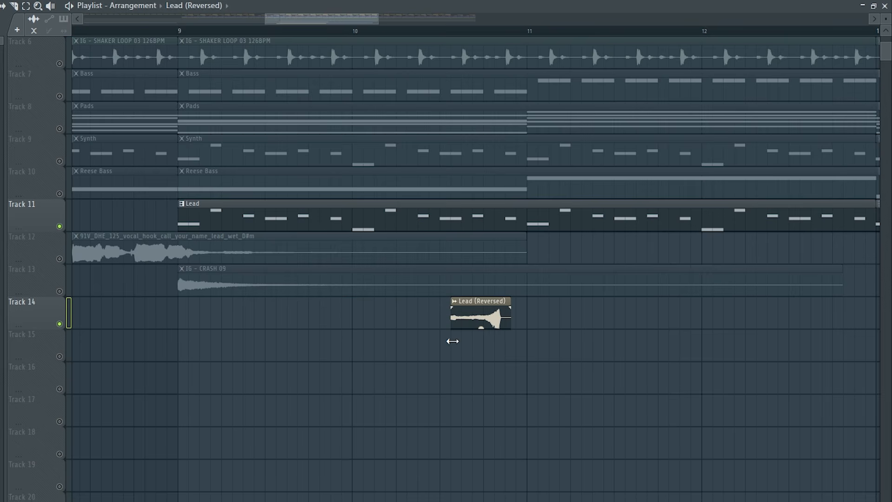
{"action": "left_click_drag", "start_coordinate": [468, 305], "coordinate": [161, 304]}
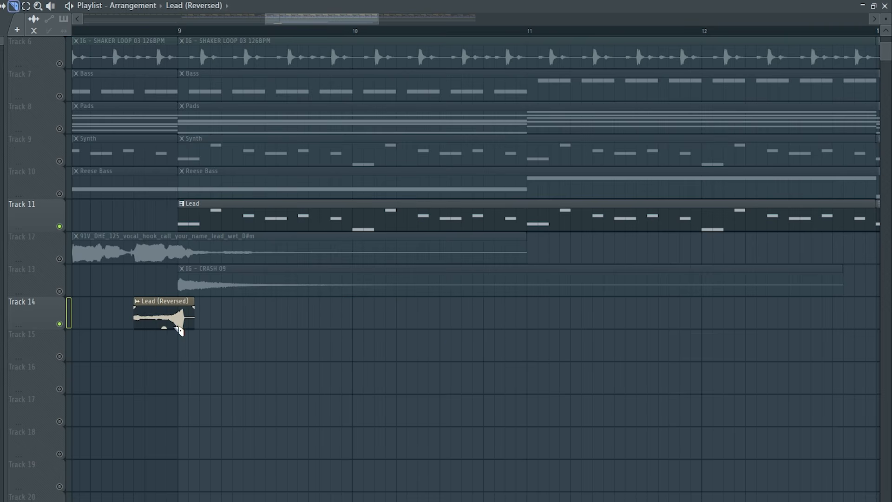
Lower the Lead (Reversed) clip's volume and play the transition from the clip's start into bar 9.
{"action": "double_click", "coordinate": [176, 304]}
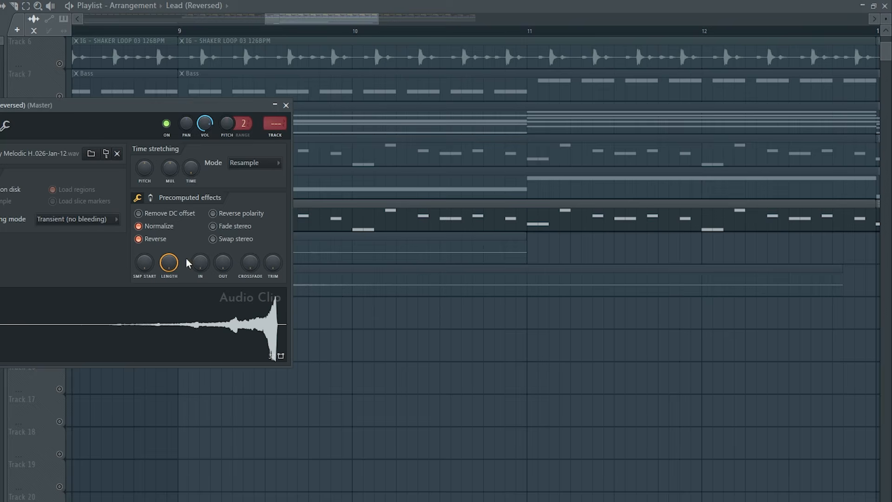
{"action": "left_click", "coordinate": [132, 32]}
{"action": "double_click", "coordinate": [170, 319]}
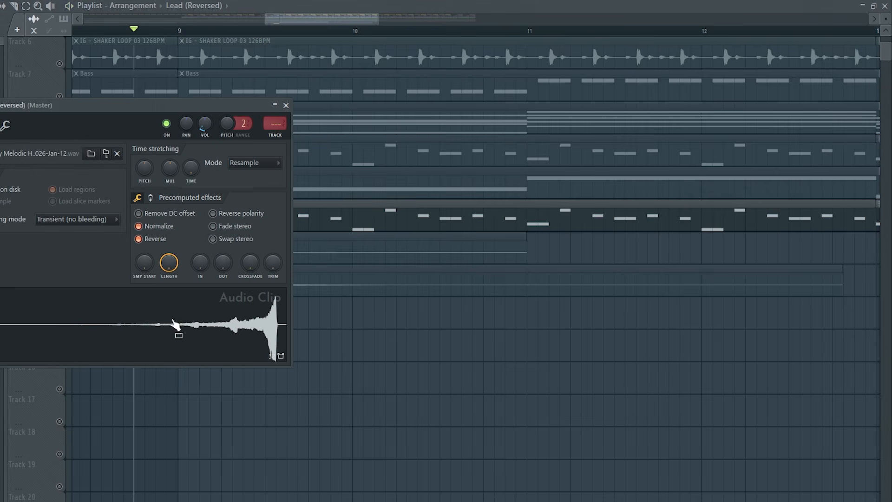
{"action": "key", "text": "space"}
{"action": "key", "text": "space"}
{"action": "key", "text": "space"}
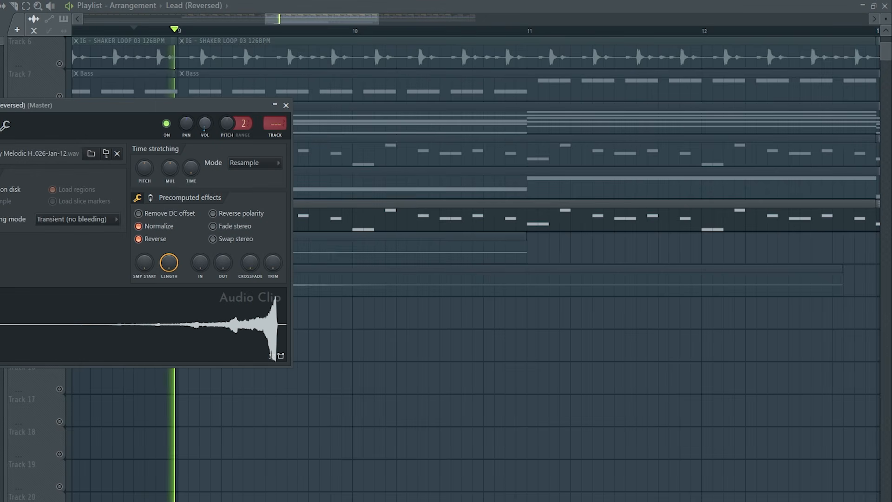
{"action": "key", "text": "space"}
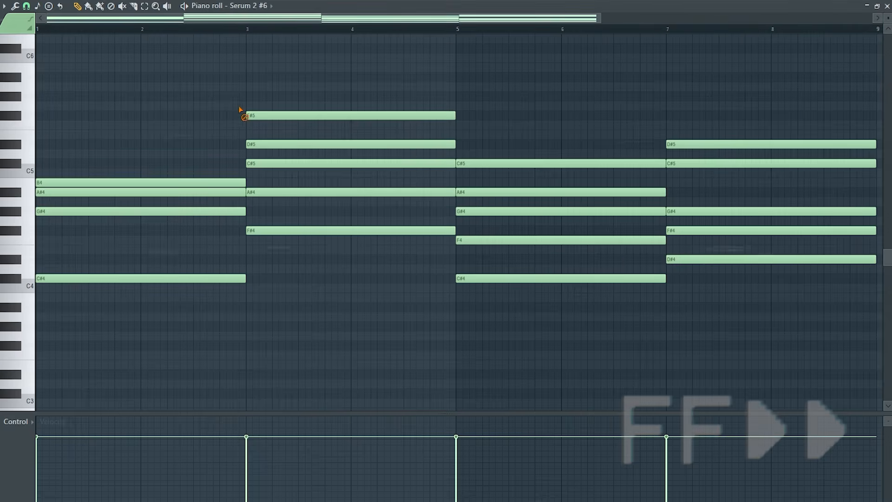
Delete the top notes F#5, C#5 and D#5 from the Serum 2 #6 chords at bars 3, 5 and 7.
{"action": "right_click", "coordinate": [538, 165]}
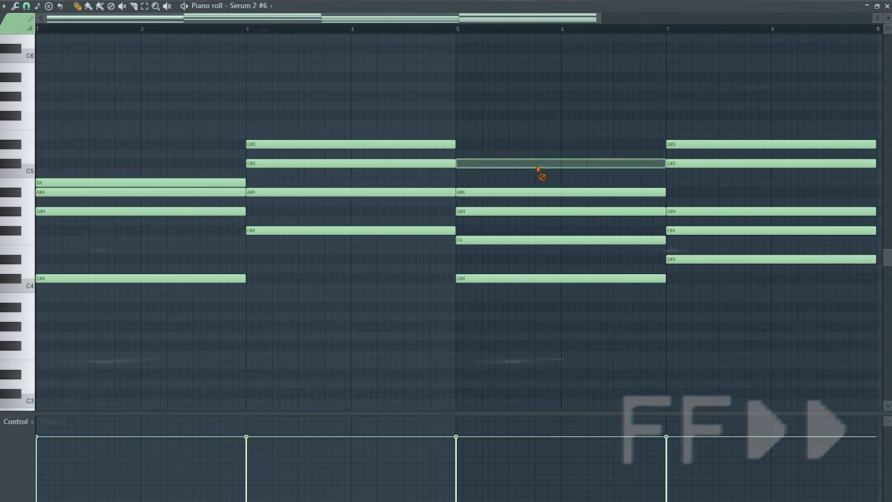
{"action": "right_click", "coordinate": [669, 144]}
Turn the first chord into a rising sixteenth-note arpeggio of C#4, G#4, A#4 and B4, repeated through bars 1 and 2.
{"action": "left_click_drag", "start_coordinate": [140, 212], "coordinate": [143, 212]}
{"action": "left_click_drag", "start_coordinate": [66, 192], "coordinate": [91, 181]}
{"action": "left_click_drag", "start_coordinate": [51, 160], "coordinate": [40, 275]}
{"action": "key", "text": "ctrl+b"}
{"action": "key", "text": "ctrl+b"}
{"action": "key", "text": "ctrl+b"}
{"action": "key", "text": "ctrl+b"}
{"action": "key", "text": "ctrl+b"}
{"action": "key", "text": "ctrl+b"}
{"action": "key", "text": "ctrl+b"}
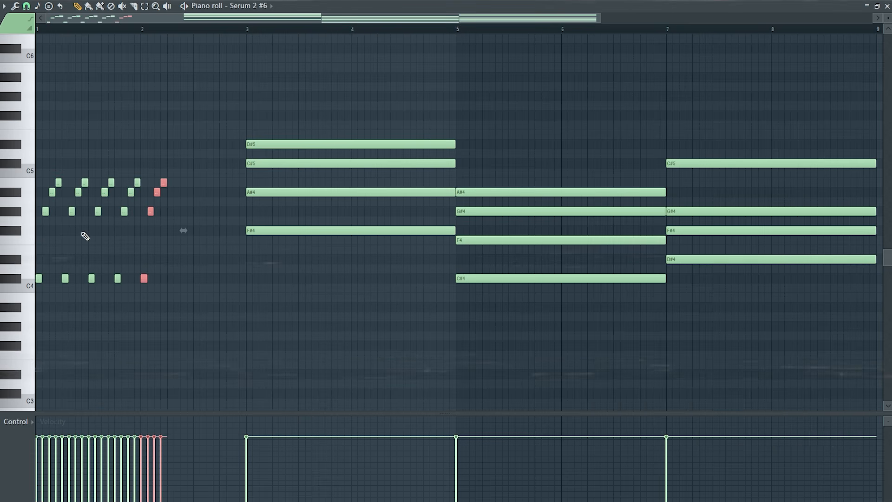
Turn the bar-3 chord into a rising sixteenth-note arpeggio of F#4, A#4, C#5 and D#5, repeated through bars 3 and 4.
{"action": "left_click_drag", "start_coordinate": [264, 194], "coordinate": [271, 194]}
{"action": "left_click_drag", "start_coordinate": [255, 162], "coordinate": [267, 162]}
{"action": "left_click_drag", "start_coordinate": [265, 144], "coordinate": [285, 143]}
{"action": "left_click_drag", "start_coordinate": [288, 124], "coordinate": [375, 288]}
{"action": "left_click_drag", "start_coordinate": [455, 233], "coordinate": [253, 232]}
{"action": "key", "text": "ctrl+b"}
{"action": "key", "text": "ctrl+b"}
{"action": "key", "text": "ctrl+b"}
{"action": "key", "text": "ctrl+b"}
{"action": "key", "text": "ctrl+b"}
{"action": "key", "text": "ctrl+b"}
{"action": "key", "text": "ctrl+b"}
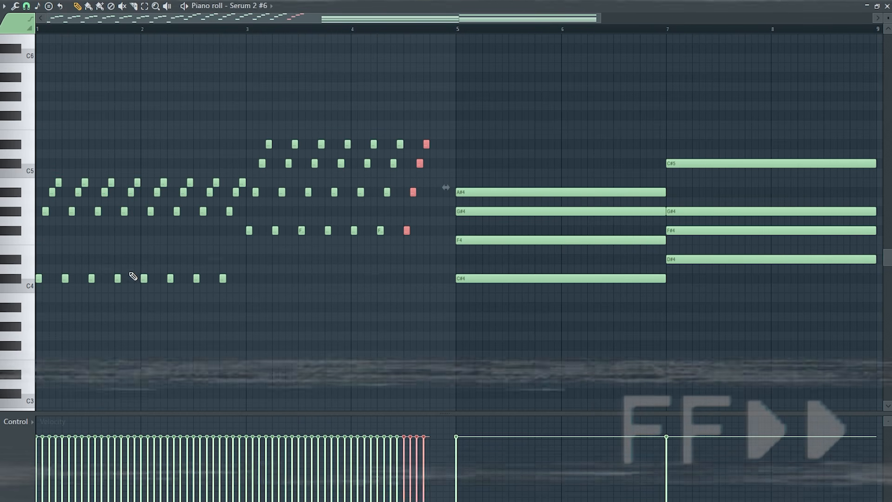
Turn the bar-5 chord into a rising sixteenth-note arpeggio of C#4, F4, G#4 and A#4, repeated through bars 5 and 6.
{"action": "left_click_drag", "start_coordinate": [461, 240], "coordinate": [468, 241]}
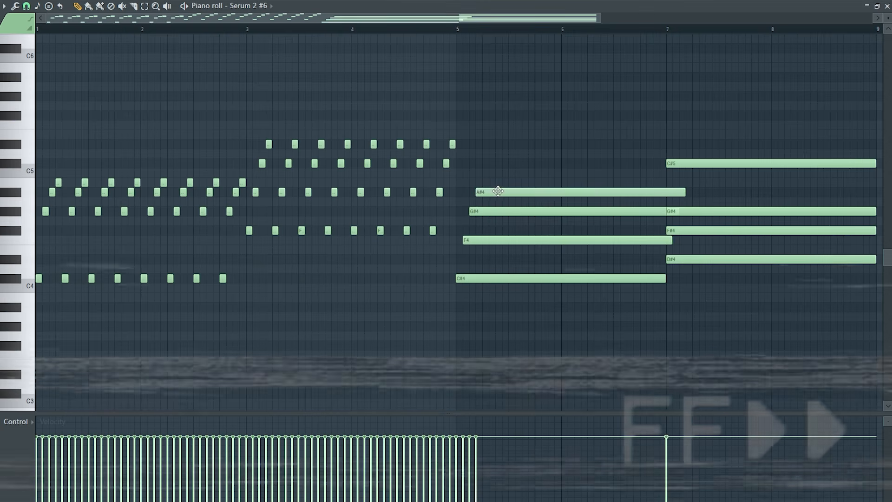
{"action": "left_click_drag", "start_coordinate": [516, 170], "coordinate": [647, 279]}
{"action": "scroll", "coordinate": [648, 274], "scroll_direction": "down", "scroll_amount": 1}
{"action": "left_click_drag", "start_coordinate": [664, 243], "coordinate": [288, 279]}
{"action": "scroll", "coordinate": [621, 265], "scroll_direction": "up", "scroll_amount": 1}
{"action": "key", "text": "ctrl+b"}
{"action": "key", "text": "ctrl+b"}
{"action": "key", "text": "ctrl+b"}
{"action": "key", "text": "ctrl+b"}
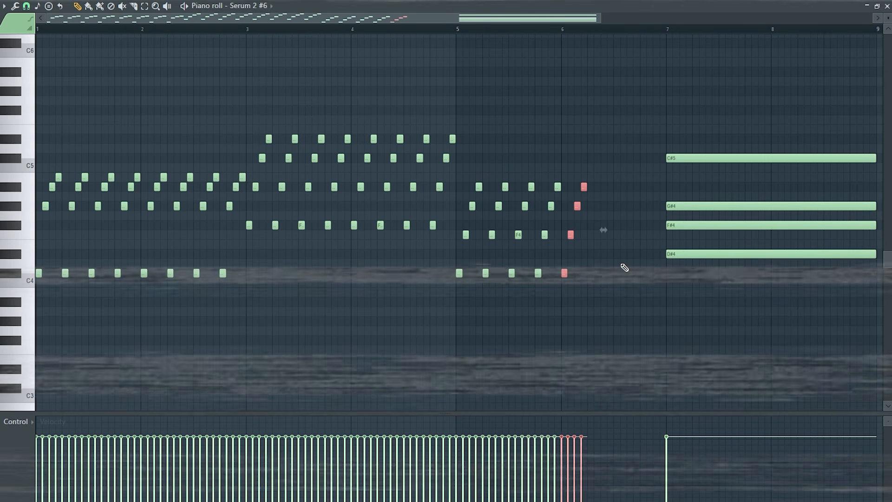
{"action": "key", "text": "ctrl+b"}
{"action": "key", "text": "ctrl+b"}
{"action": "key", "text": "ctrl+b"}
Arpeggiate the bar-7 chord as D#4, F#4, G#4 and C#5 sixteenths, repeat it through bars 7 and 8, and play back the pattern.
{"action": "left_click_drag", "start_coordinate": [669, 225], "coordinate": [691, 226]}
{"action": "left_click_drag", "start_coordinate": [682, 206], "coordinate": [697, 205]}
{"action": "left_click_drag", "start_coordinate": [687, 156], "coordinate": [762, 263]}
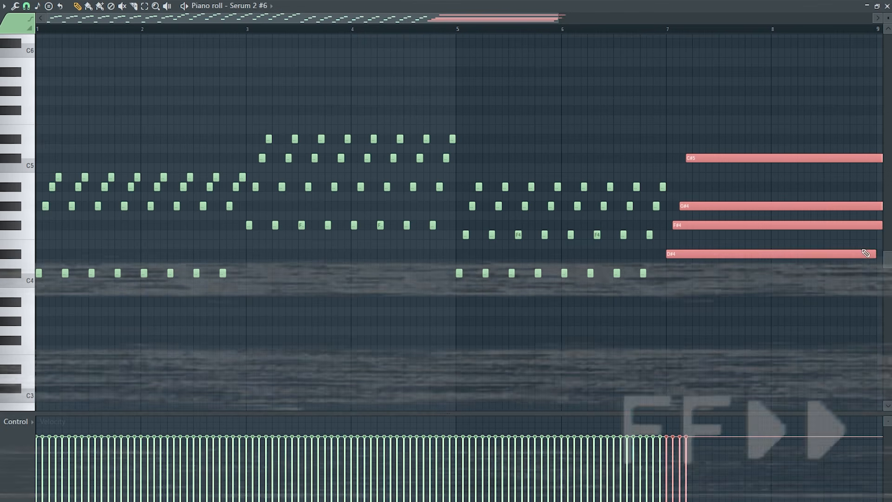
{"action": "left_click_drag", "start_coordinate": [866, 253], "coordinate": [674, 254]}
{"action": "key", "text": "ctrl+b"}
{"action": "key", "text": "ctrl+b"}
{"action": "key", "text": "ctrl+b"}
{"action": "key", "text": "ctrl+b"}
{"action": "key", "text": "ctrl+b"}
{"action": "key", "text": "ctrl+b"}
{"action": "key", "text": "ctrl+b"}
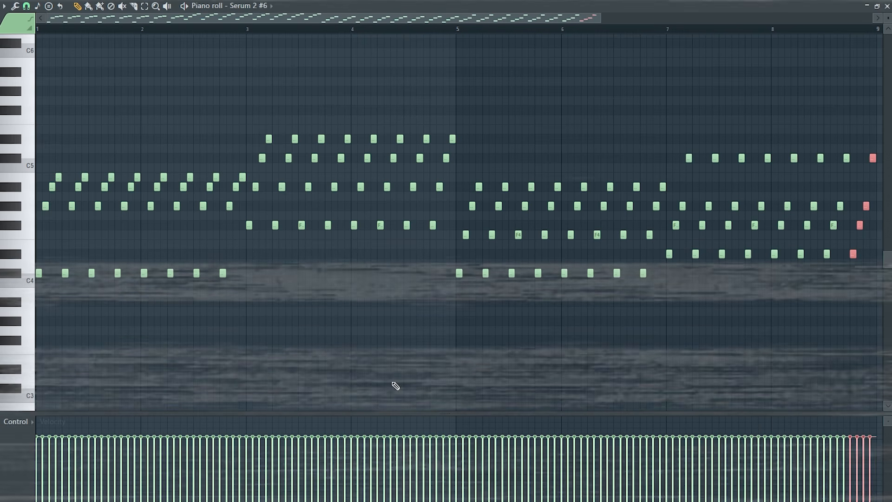
{"action": "key", "text": "ctrl+d"}
{"action": "left_click", "coordinate": [94, 1]}
{"action": "key", "text": "space"}
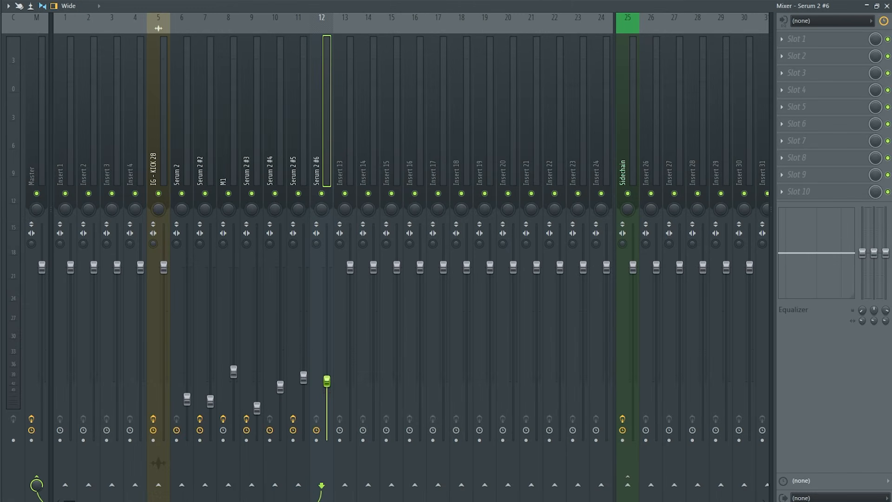
Route the Serum 2 #6 mixer track to the Sidechain track.
{"action": "left_click", "coordinate": [628, 486]}
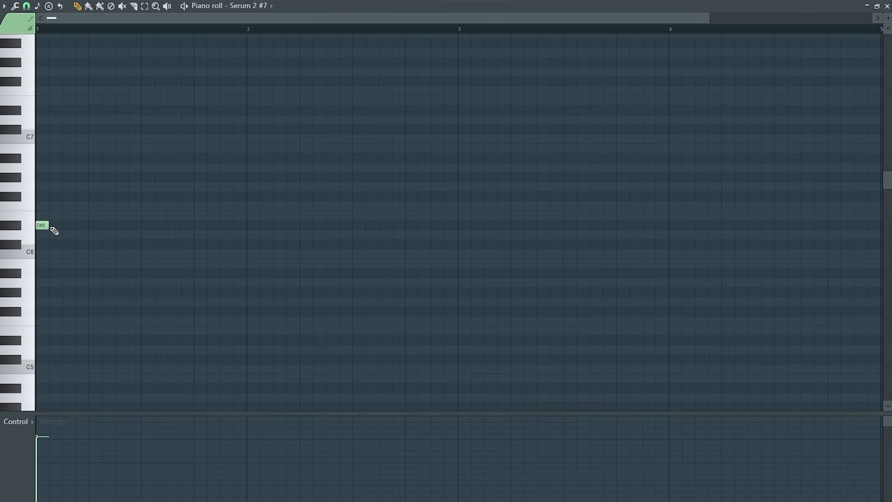
Lengthen the Serum 2 #7 D#6 note to four bars and play it back.
{"action": "left_click_drag", "start_coordinate": [52, 226], "coordinate": [761, 266]}
{"action": "left_click_drag", "start_coordinate": [869, 268], "coordinate": [881, 268]}
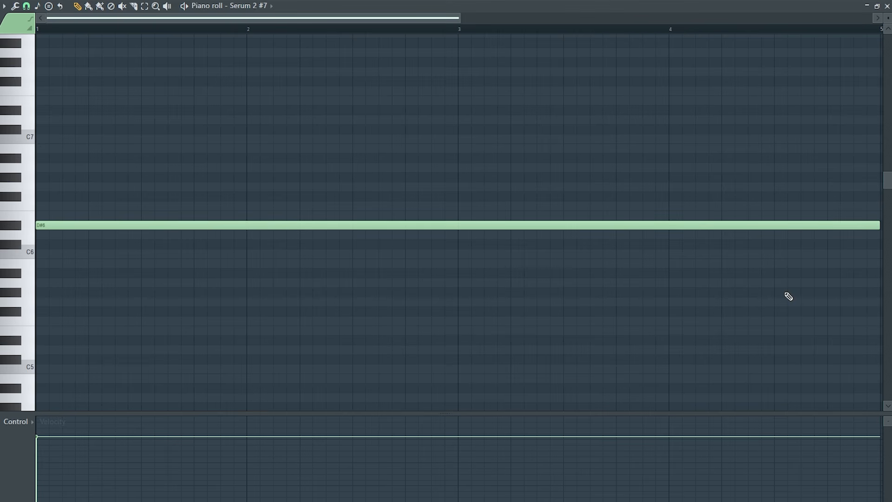
{"action": "key", "text": "space"}
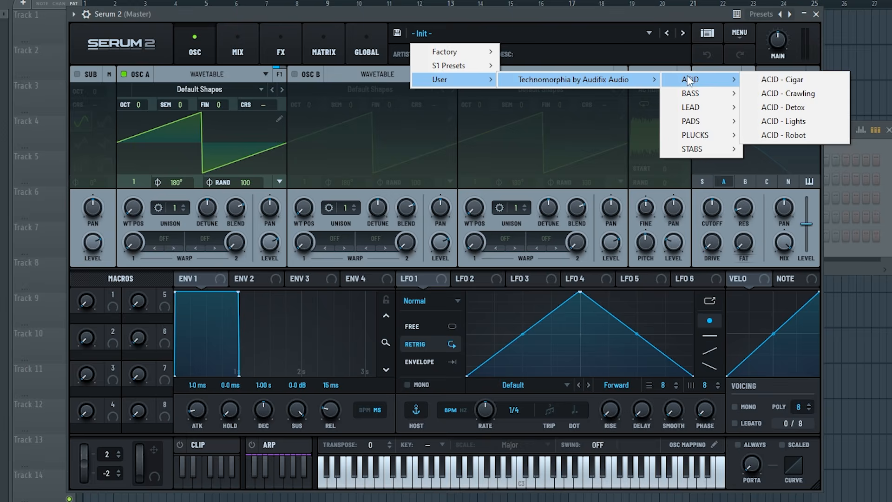
Look through the Technomorphia preset categories in Serum 2 and examine the pack's contents on its Audifix Audio product page.
{"action": "mouse_move", "coordinate": [690, 95]}
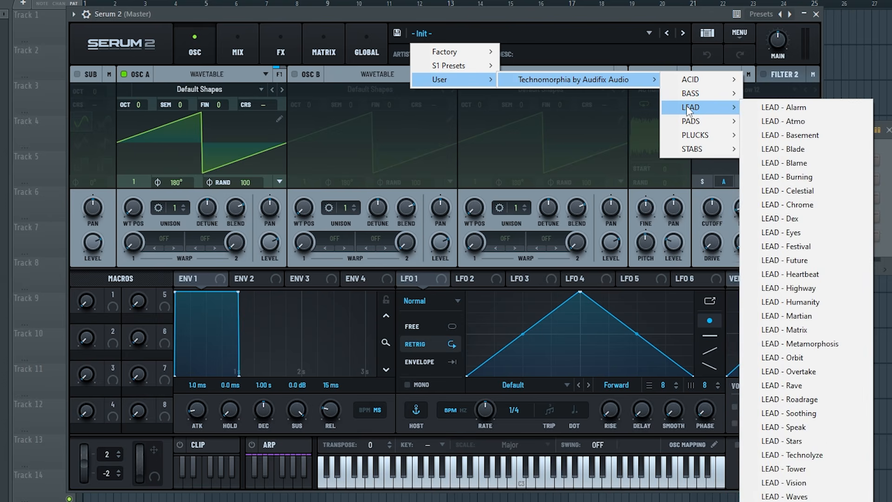
{"action": "mouse_move", "coordinate": [692, 150]}
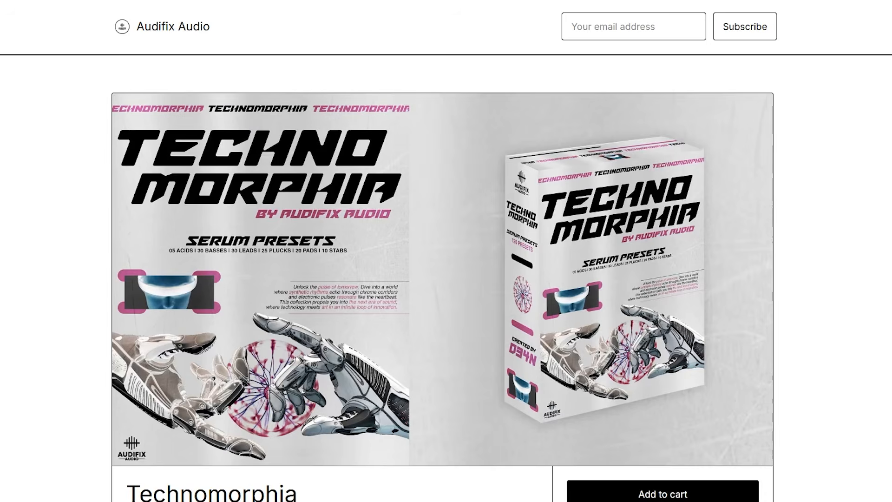
{"action": "scroll", "coordinate": [442, 277], "scroll_direction": "down", "scroll_amount": 6}
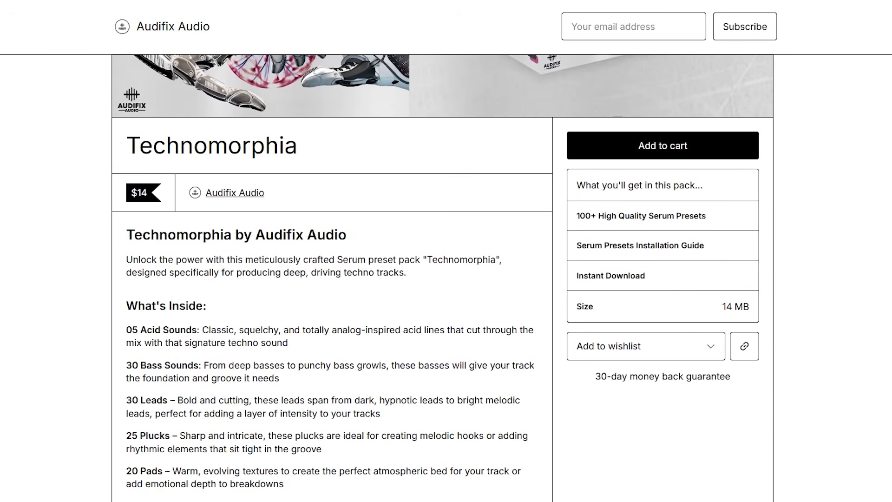
Examine the rest of the Technomorphia product page, including the pack description and its embedded preview video.
{"action": "scroll", "coordinate": [442, 278], "scroll_direction": "down", "scroll_amount": 5}
{"action": "scroll", "coordinate": [442, 278], "scroll_direction": "down", "scroll_amount": 6}
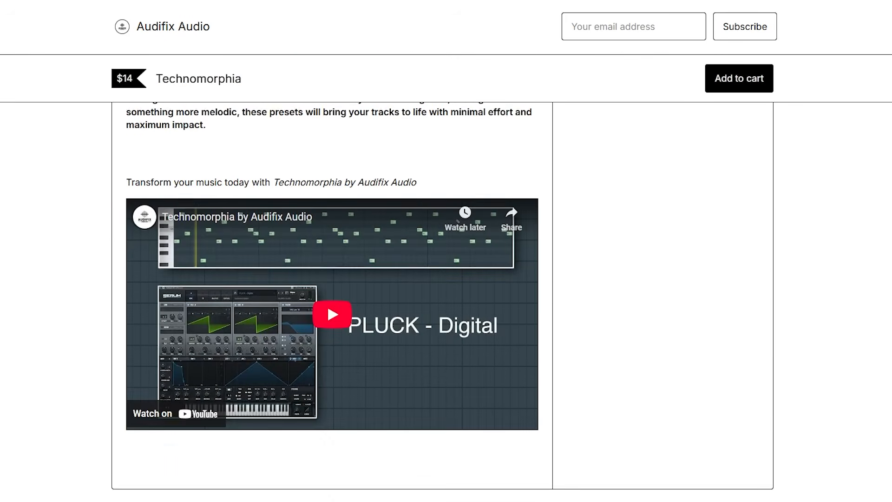
{"action": "scroll", "coordinate": [443, 278], "scroll_direction": "up", "scroll_amount": 1}
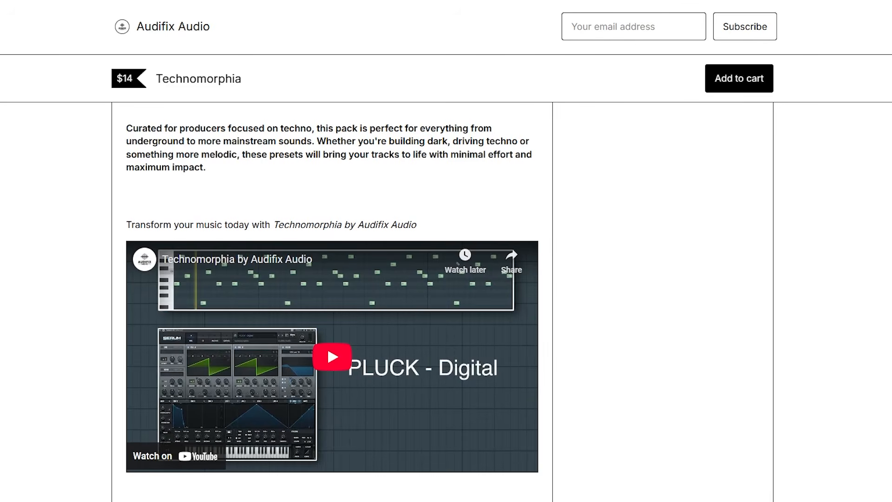
{"action": "scroll", "coordinate": [458, 263], "scroll_direction": "up", "scroll_amount": 3}
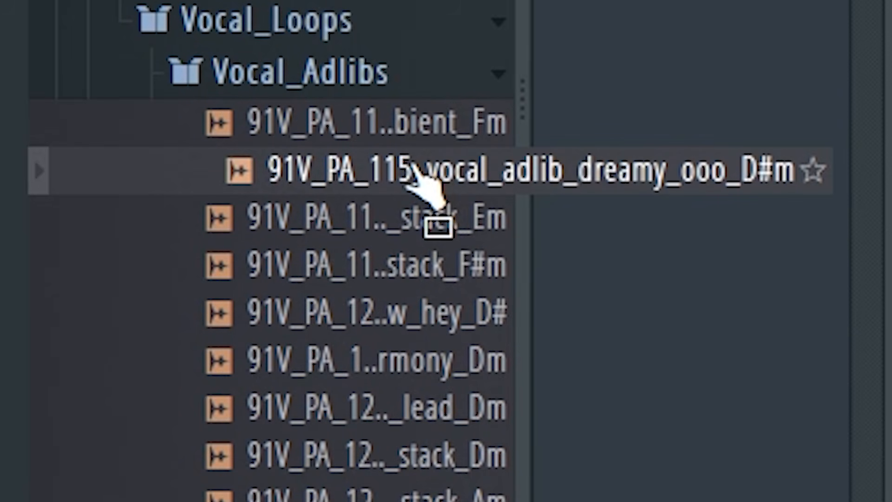
Add the 91V_PA_115_vocal_adlib_dreamy_ooo_D#m sample to Track 17 at bar 1, lower its volume, and fit it to four bars in Stretch mode.
{"action": "left_click_drag", "start_coordinate": [415, 173], "coordinate": [74, 252]}
{"action": "double_click", "coordinate": [199, 246]}
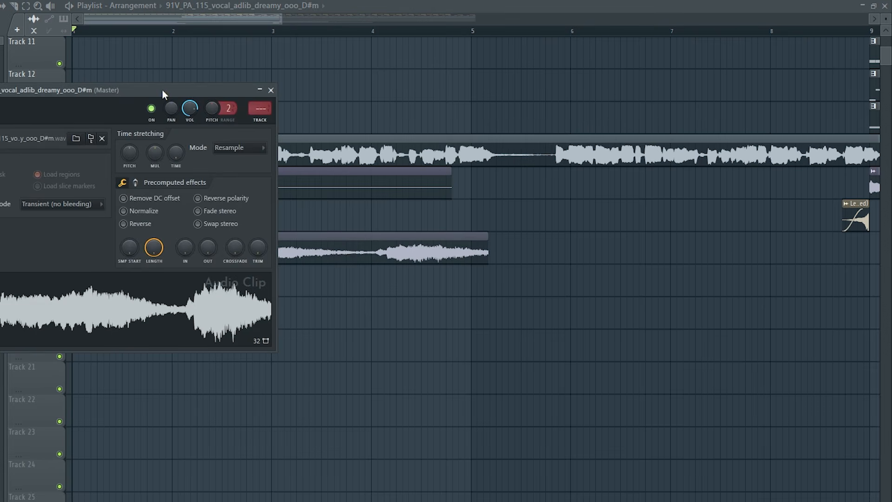
{"action": "left_click_drag", "start_coordinate": [163, 90], "coordinate": [713, 172]}
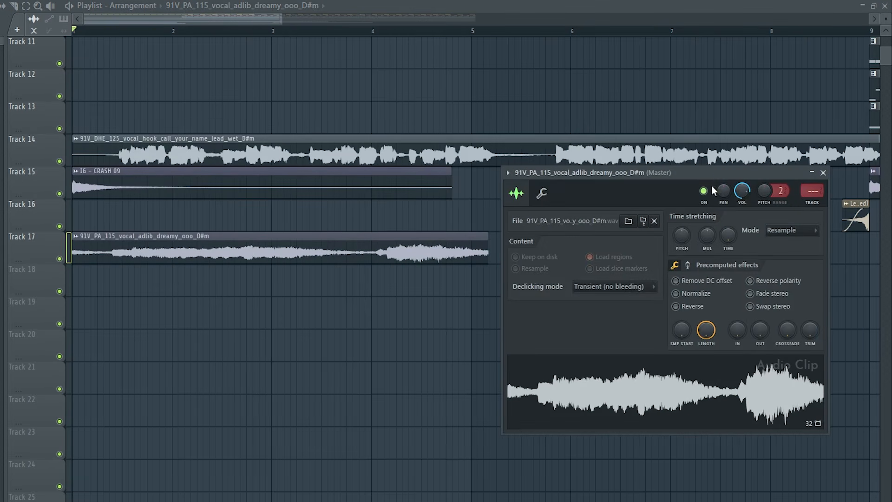
{"action": "left_click", "coordinate": [785, 235]}
{"action": "left_click", "coordinate": [784, 263]}
{"action": "left_click", "coordinate": [731, 238]}
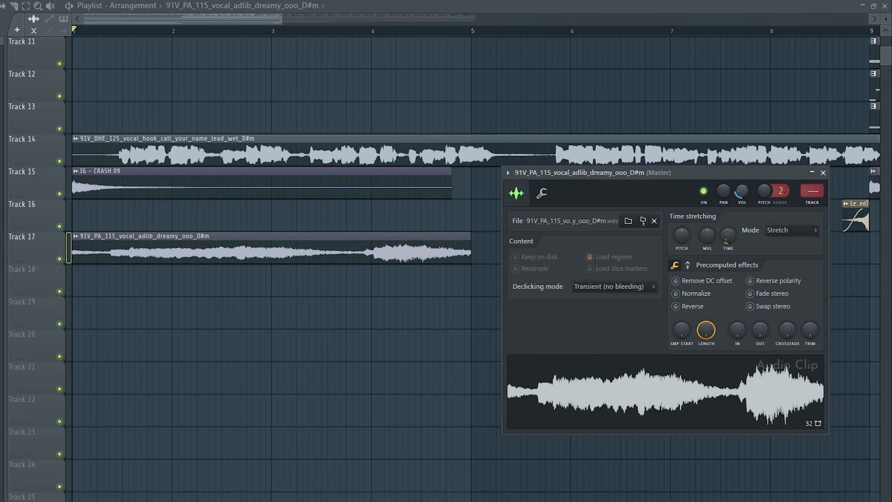
{"action": "left_click", "coordinate": [824, 173]}
Solo Track 17, trim the adlib to a two-bar clip starting at bar 1, and repeat it up to bar 5.
{"action": "right_click", "coordinate": [59, 259]}
{"action": "left_click_drag", "start_coordinate": [74, 255], "coordinate": [111, 247]}
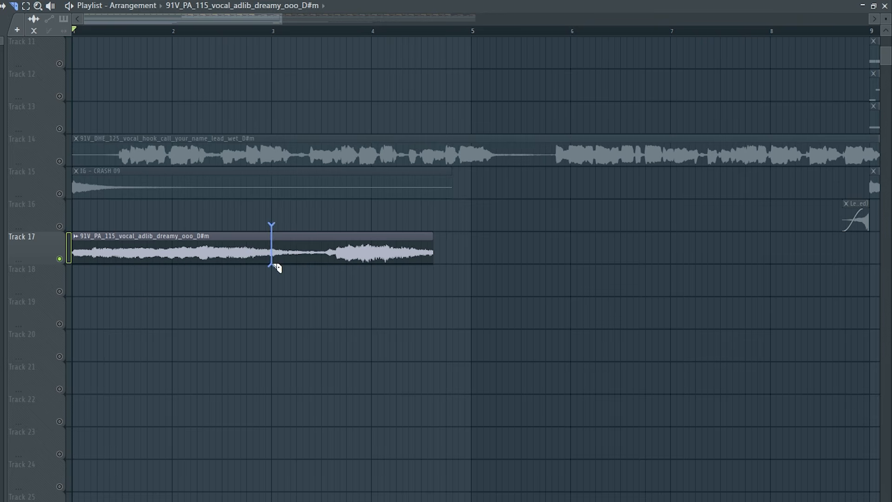
{"action": "key", "text": "b"}
{"action": "right_click", "coordinate": [299, 253]}
{"action": "left_click_drag", "start_coordinate": [272, 265], "coordinate": [197, 260]}
{"action": "key", "text": "ctrl+b"}
{"action": "left_click", "coordinate": [262, 333], "text": "ctrl"}
Assign the dreamy adlib to mixer track 14, route that track to Sidechain, and open its first effect slot.
{"action": "double_click", "coordinate": [119, 255]}
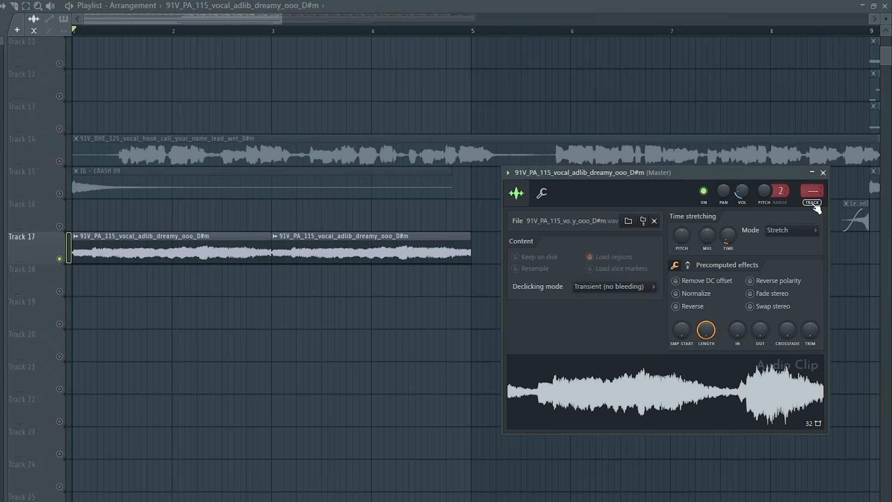
{"action": "left_click", "coordinate": [813, 203]}
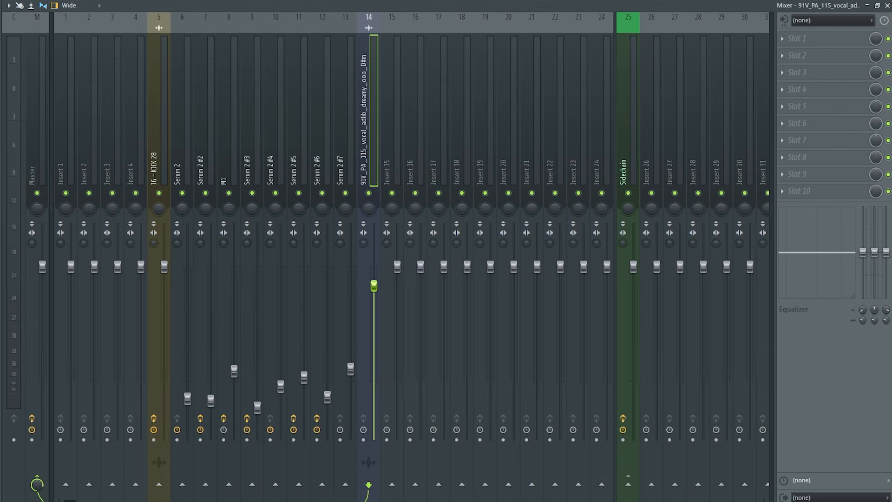
{"action": "left_click", "coordinate": [628, 485]}
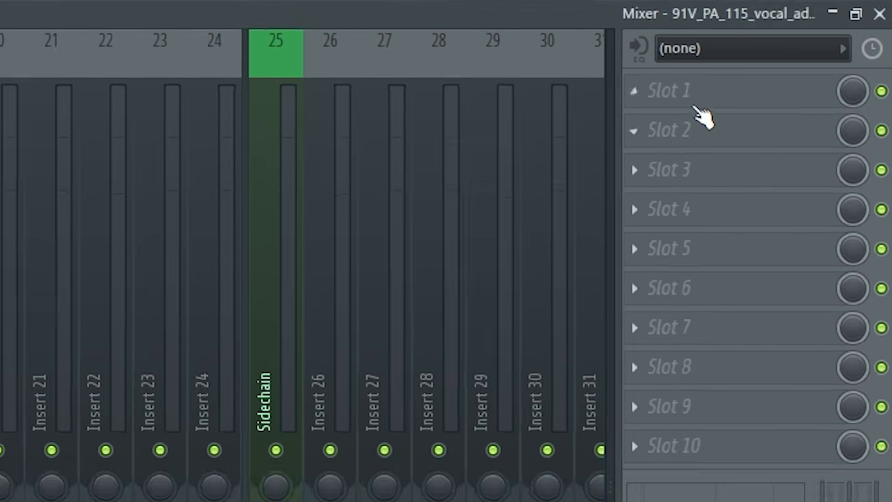
{"action": "left_click", "coordinate": [808, 44]}
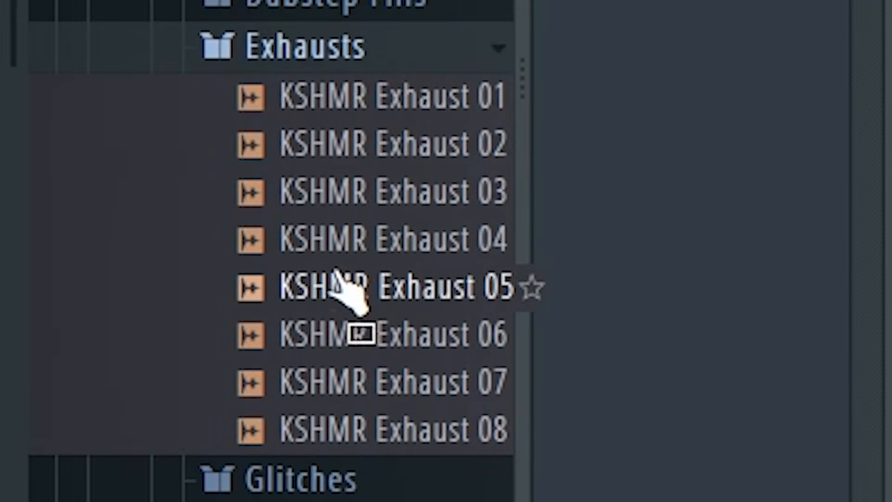
Add KSHMR Exhaust 06 to Track 17 at bar 1 with lowered volume and repeat it every four bars up to bar 17.
{"action": "left_click_drag", "start_coordinate": [322, 346], "coordinate": [72, 239]}
{"action": "double_click", "coordinate": [144, 245]}
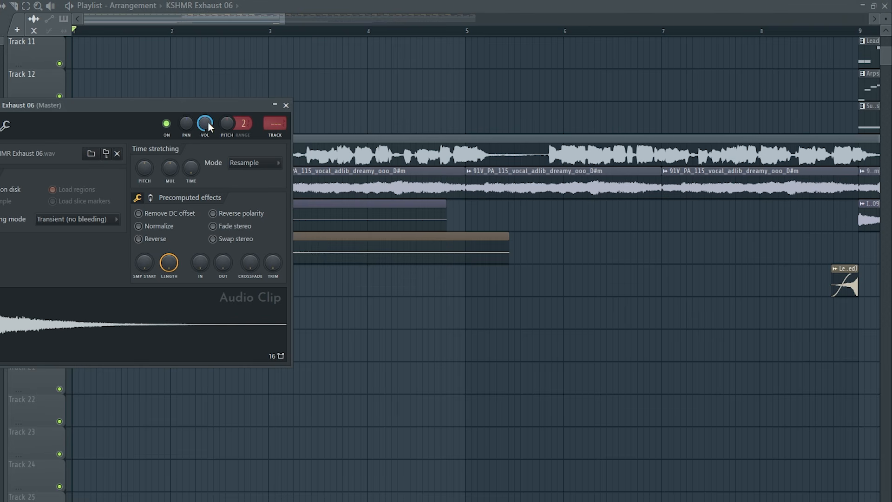
{"action": "key", "text": "space"}
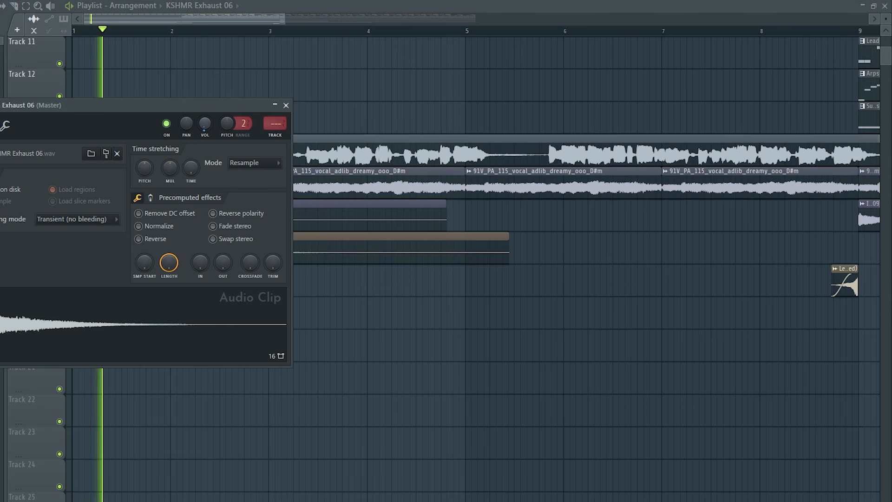
{"action": "key", "text": "space"}
{"action": "left_click", "coordinate": [286, 105]}
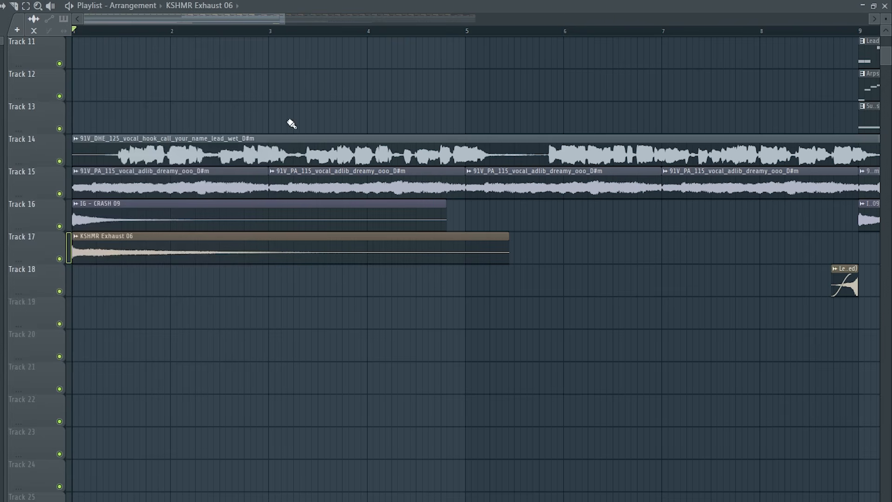
{"action": "left_click", "coordinate": [500, 247]}
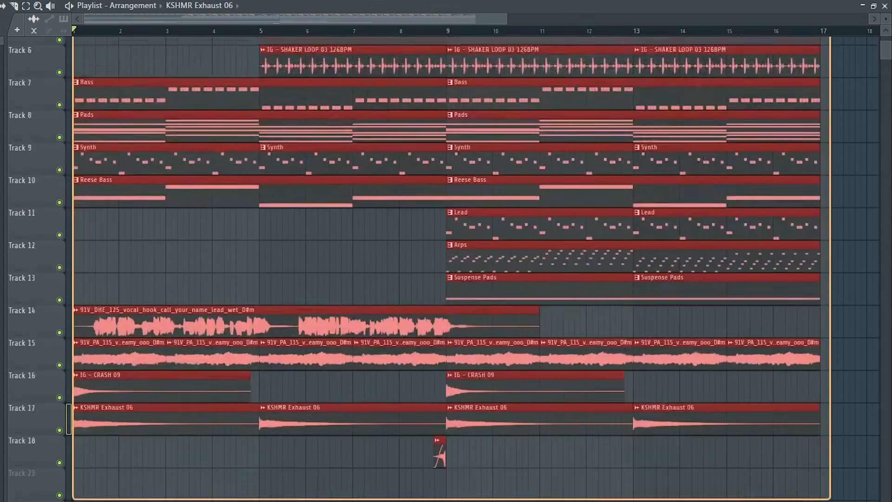
Move the whole arrangement so that it starts at bar 17, then deselect the clips.
{"action": "scroll", "coordinate": [175, 212], "scroll_direction": "up", "scroll_amount": 6}
{"action": "mouse_move", "coordinate": [175, 211]}
{"action": "left_mouse_down"}
{"action": "mouse_move", "coordinate": [865, 199]}
{"action": "mouse_move", "coordinate": [820, 210]}
{"action": "left_mouse_up"}
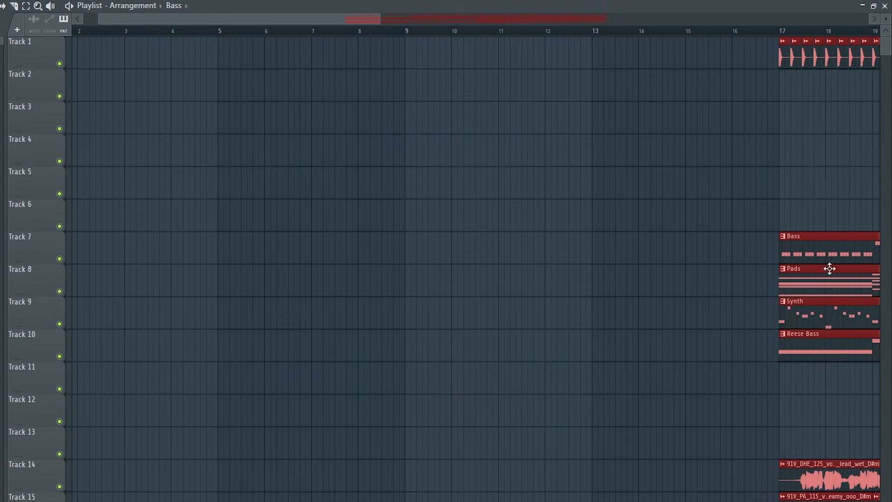
{"action": "scroll", "coordinate": [800, 289], "scroll_direction": "up", "scroll_amount": 9}
{"action": "left_click_drag", "start_coordinate": [640, 332], "coordinate": [630, 340]}
{"action": "left_click", "coordinate": [488, 410], "text": "ctrl"}
{"action": "scroll", "coordinate": [401, 399], "scroll_direction": "down", "scroll_amount": 8}
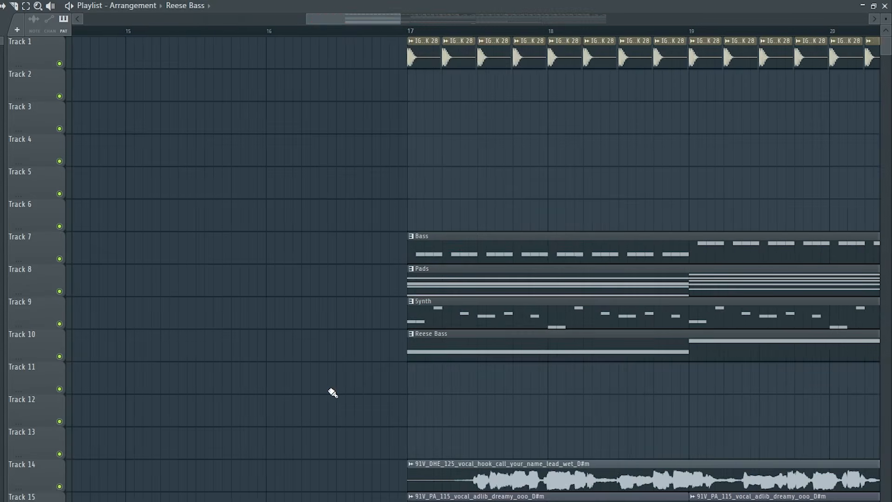
Copy the first Pads, Reese Bass and vocal hook clips from bar 17 to bar 1.
{"action": "mouse_move", "coordinate": [317, 20]}
{"action": "left_mouse_down"}
{"action": "mouse_move", "coordinate": [185, 20]}
{"action": "mouse_move", "coordinate": [54, 50]}
{"action": "left_mouse_up"}
{"action": "left_click_drag", "start_coordinate": [179, 21], "coordinate": [611, 19]}
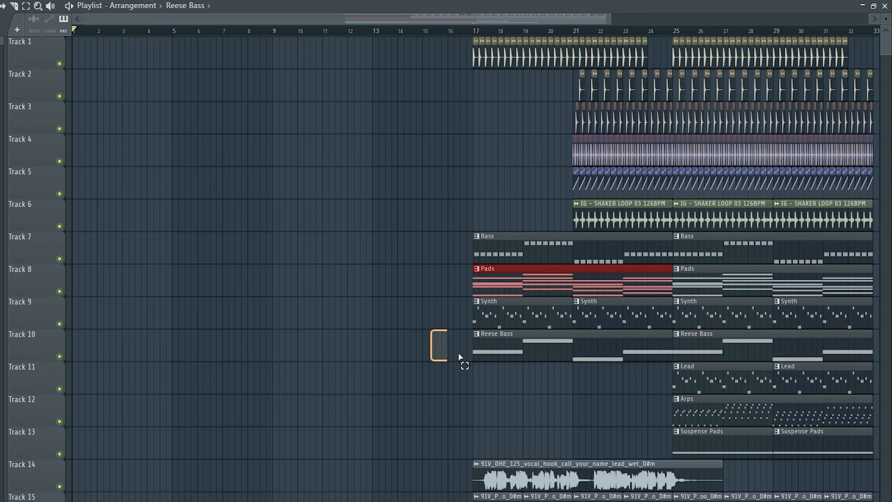
{"action": "left_click_drag", "start_coordinate": [459, 357], "coordinate": [559, 357]}
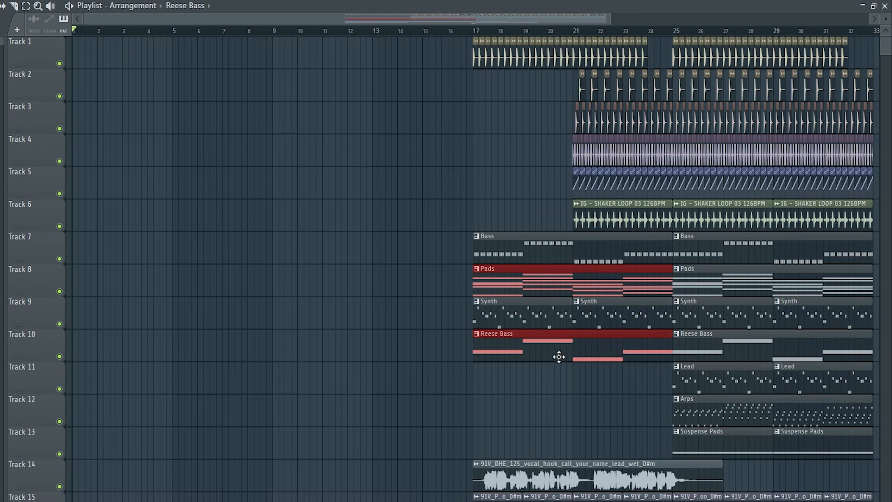
{"action": "scroll", "coordinate": [554, 373], "scroll_direction": "down", "scroll_amount": 2}
{"action": "scroll", "coordinate": [629, 359], "scroll_direction": "up", "scroll_amount": 2}
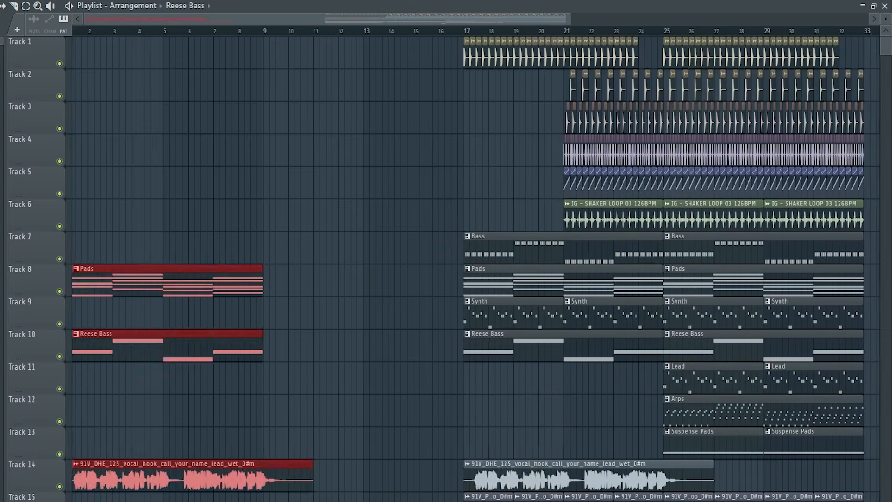
Duplicate the intro Pads, Reese Bass and vocal hook clips at bar 9, placing the second vocal hook on Track 18.
{"action": "key", "text": "ctrl+b"}
{"action": "scroll", "coordinate": [424, 479], "scroll_direction": "up", "scroll_amount": 2}
{"action": "left_click_drag", "start_coordinate": [423, 481], "coordinate": [343, 484]}
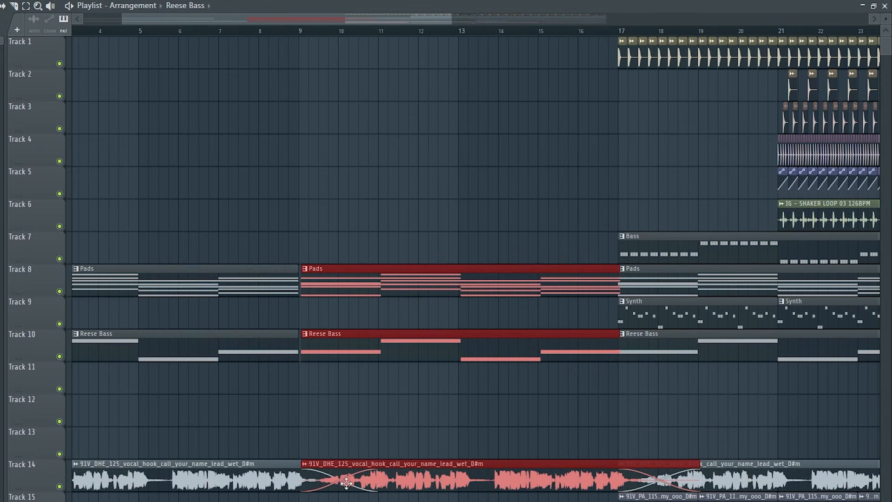
{"action": "left_click_drag", "start_coordinate": [470, 461], "coordinate": [538, 492]}
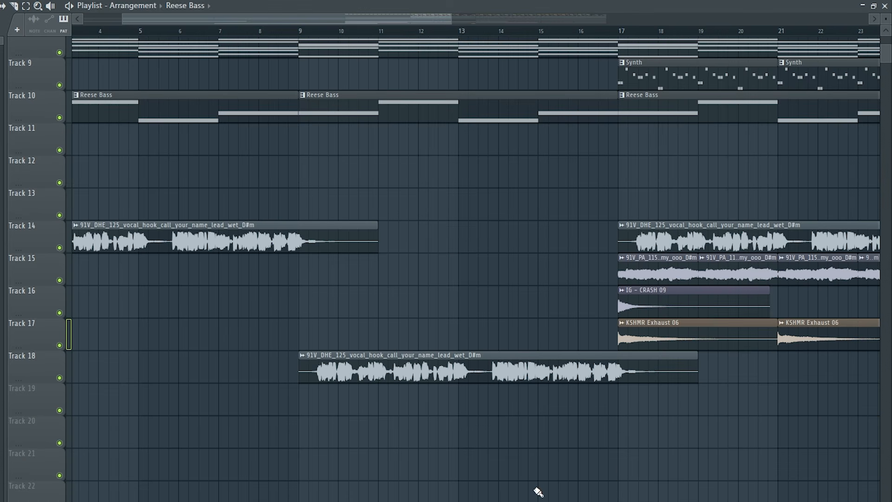
Make the Track 18 vocal hook clip unique and assign it to its own free mixer track.
{"action": "left_click", "coordinate": [304, 357]}
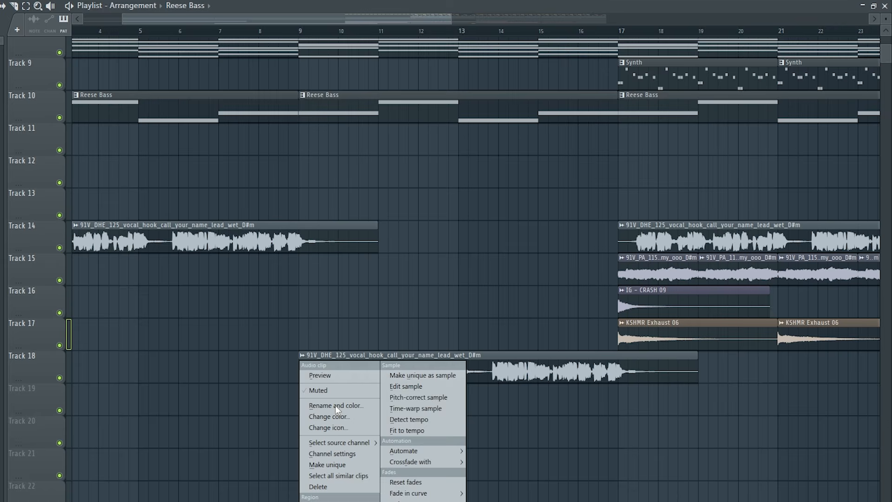
{"action": "left_click", "coordinate": [339, 465]}
{"action": "double_click", "coordinate": [414, 372]}
{"action": "key", "text": "ctrl+l"}
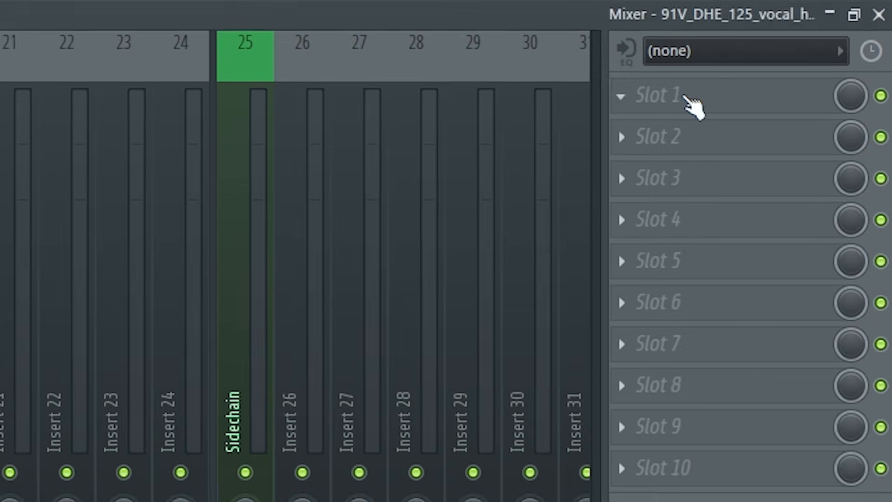
Add ValhallaRoom with a 35.9 % mix and Fruity Delay to the unique vocal hook's mixer track.
{"action": "left_click", "coordinate": [796, 43]}
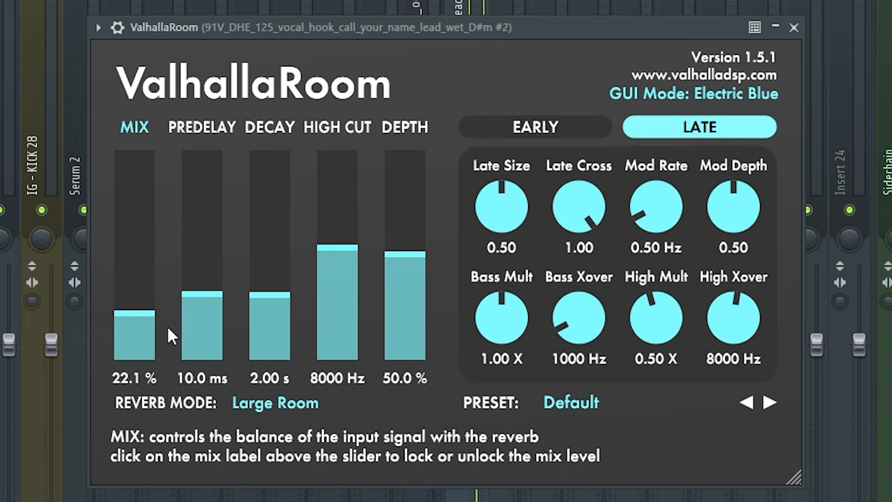
{"action": "left_click_drag", "start_coordinate": [168, 309], "coordinate": [189, 278]}
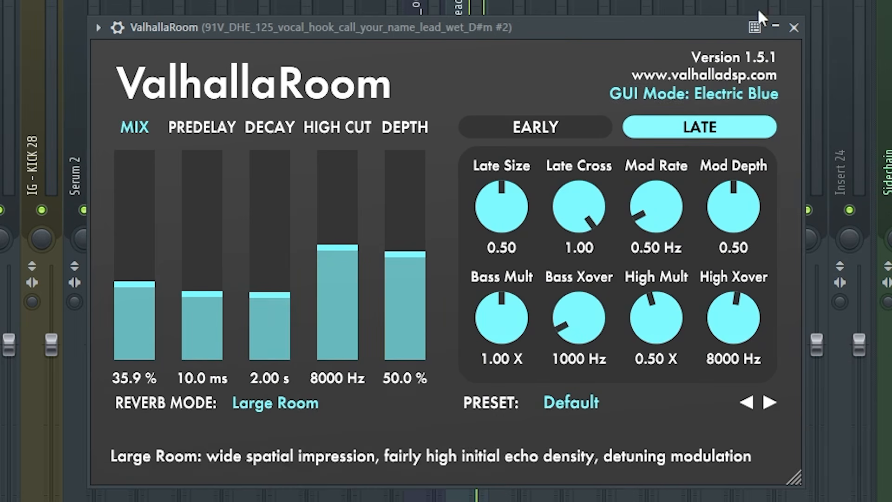
{"action": "left_click", "coordinate": [794, 26]}
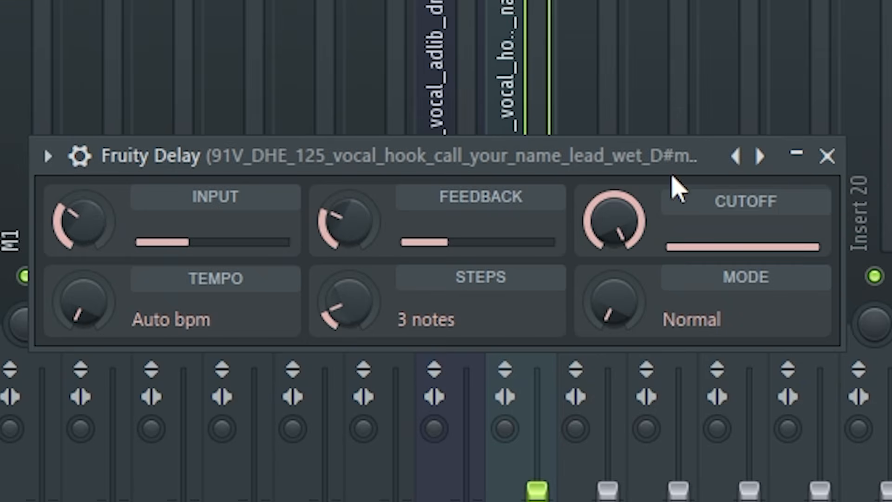
{"action": "left_click", "coordinate": [826, 156]}
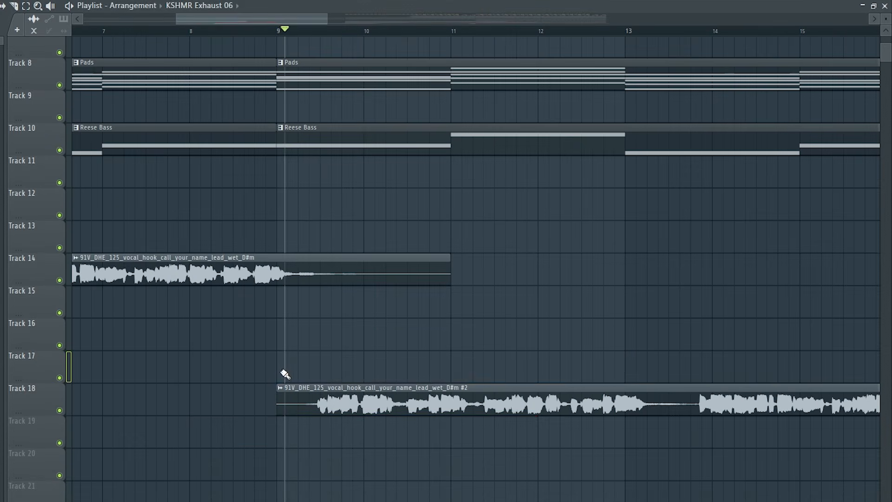
Place KSHMR Exhaust 06 on Track 17 at bar 9 and a unique copy on Track 19 at bar 8.
{"action": "left_click", "coordinate": [289, 367]}
{"action": "right_click", "coordinate": [195, 430]}
{"action": "left_click", "coordinate": [221, 485]}
Reverse the Track 19 KSHMR Exhaust 06 copy, move it to end at bar 9, and play back the transition.
{"action": "double_click", "coordinate": [302, 431]}
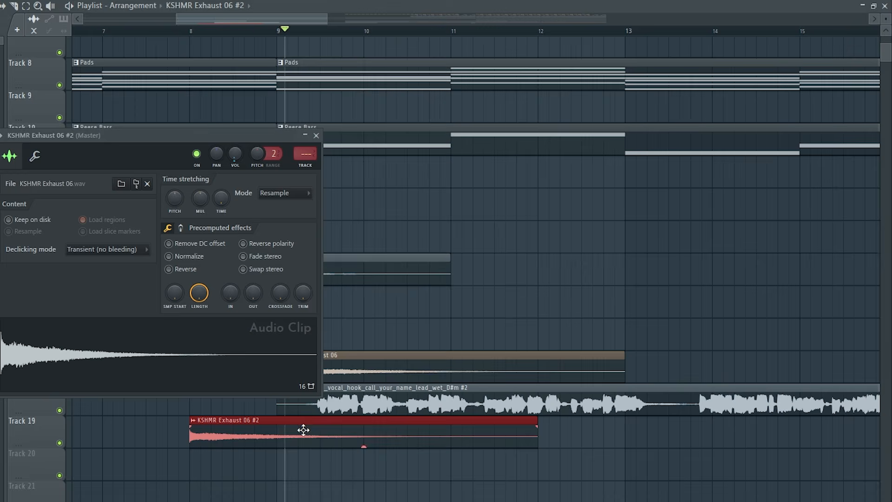
{"action": "left_click", "coordinate": [170, 269]}
{"action": "left_click", "coordinate": [311, 135]}
{"action": "left_click_drag", "start_coordinate": [485, 429], "coordinate": [181, 433]}
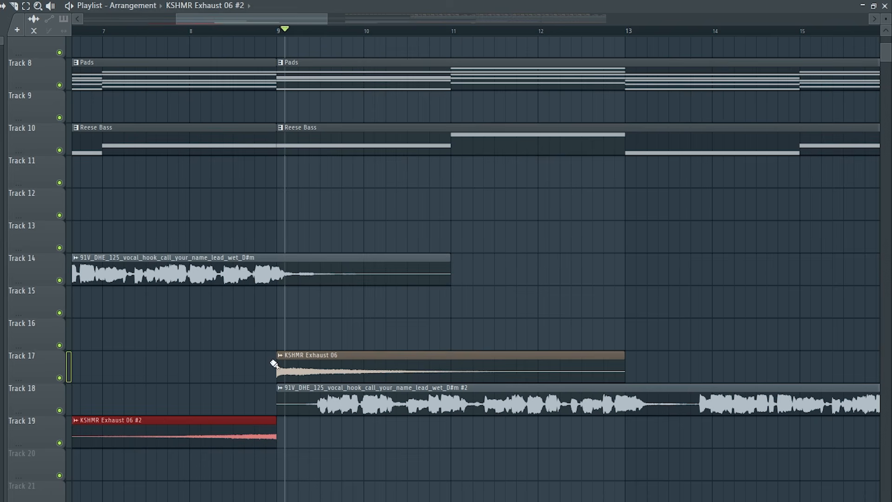
{"action": "key", "text": "space"}
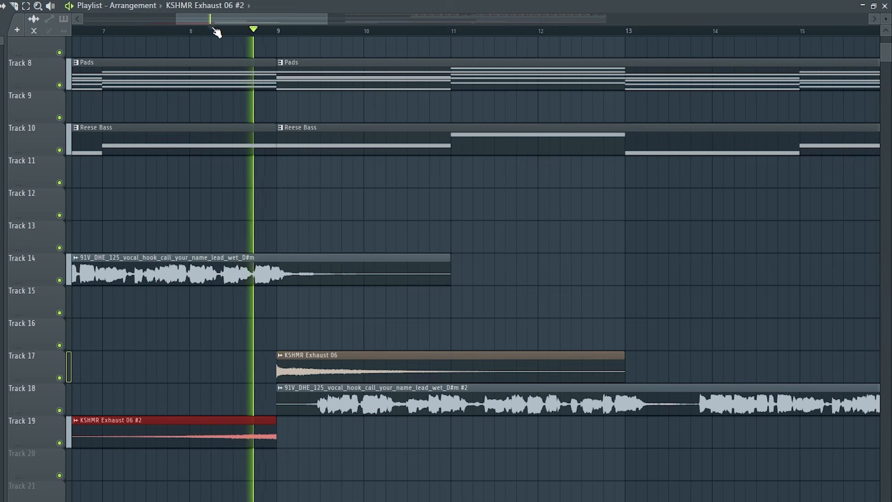
{"action": "key", "text": "space"}
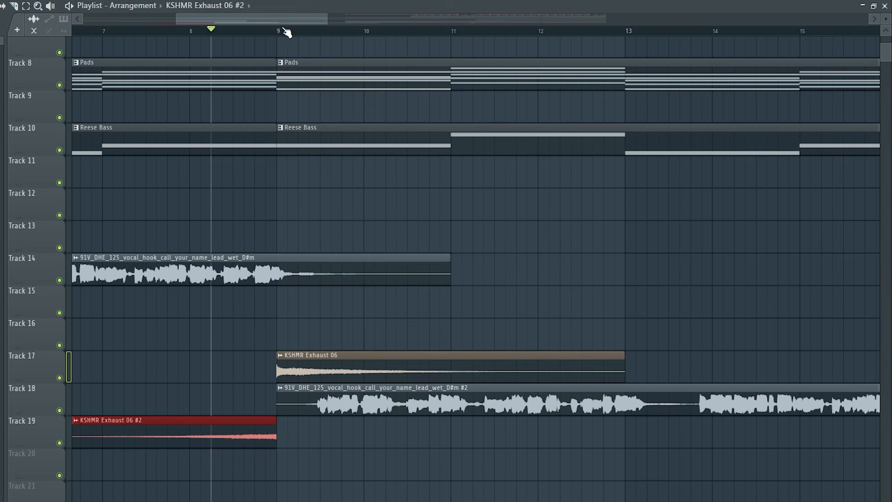
Copy the Bass, Synth and Tracks 2–6 percussion clips from bars 17–25 to bars 9–17.
{"action": "left_click_drag", "start_coordinate": [408, 294], "coordinate": [645, 329]}
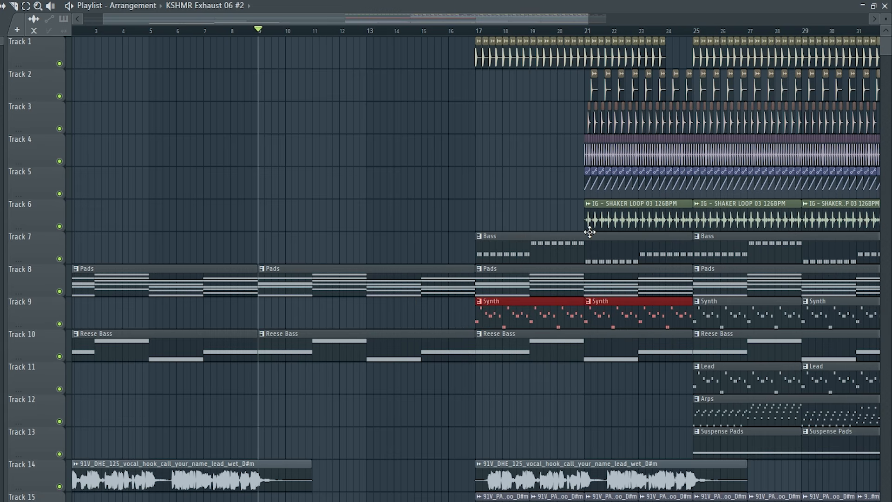
{"action": "left_click_drag", "start_coordinate": [462, 255], "coordinate": [480, 247]}
{"action": "left_click_drag", "start_coordinate": [433, 321], "coordinate": [641, 319]}
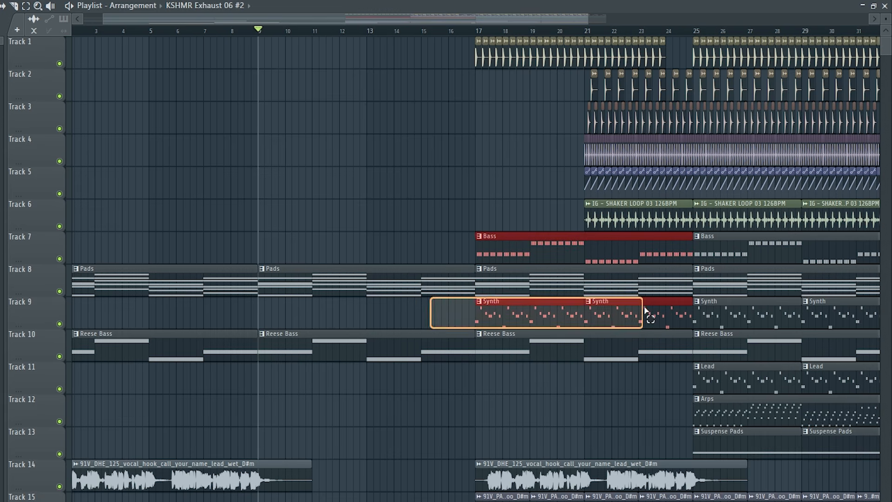
{"action": "left_click_drag", "start_coordinate": [535, 218], "coordinate": [692, 93]}
{"action": "scroll", "coordinate": [687, 130], "scroll_direction": "up", "scroll_amount": 4}
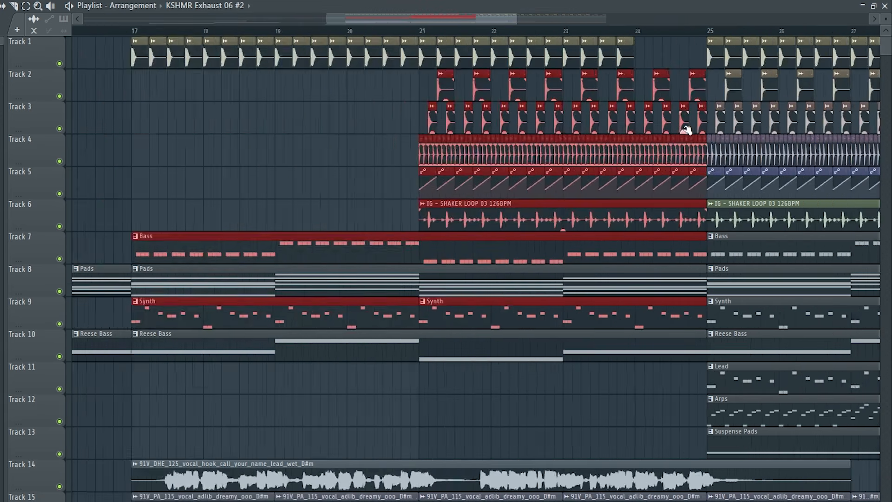
{"action": "scroll", "coordinate": [683, 130], "scroll_direction": "down", "scroll_amount": 4}
{"action": "scroll", "coordinate": [540, 184], "scroll_direction": "right", "scroll_amount": 2}
{"action": "left_click_drag", "start_coordinate": [379, 239], "coordinate": [243, 265]}
{"action": "left_click_drag", "start_coordinate": [289, 270], "coordinate": [330, 272]}
Fill bars 9–13 with a copy of the percussion clips and remove the Track 2 and 3 hits from bars 9–17.
{"action": "left_click_drag", "start_coordinate": [308, 218], "coordinate": [539, 93]}
{"action": "key", "text": "ctrl+b"}
{"action": "left_click_drag", "start_coordinate": [537, 216], "coordinate": [319, 225]}
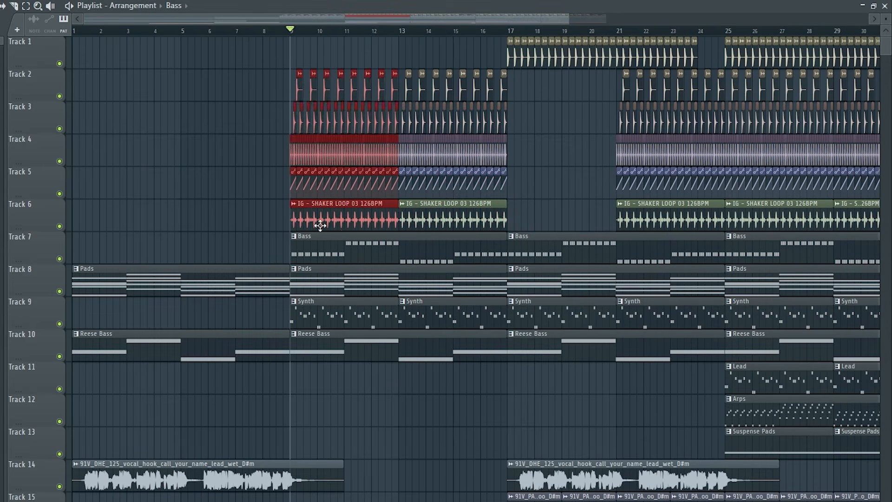
{"action": "scroll", "coordinate": [301, 227], "scroll_direction": "up", "scroll_amount": 3}
{"action": "key", "text": "ctrl+d"}
{"action": "mouse_move", "coordinate": [293, 89]}
{"action": "left_mouse_down"}
{"action": "mouse_move", "coordinate": [549, 88]}
{"action": "mouse_move", "coordinate": [401, 125]}
{"action": "left_mouse_up"}
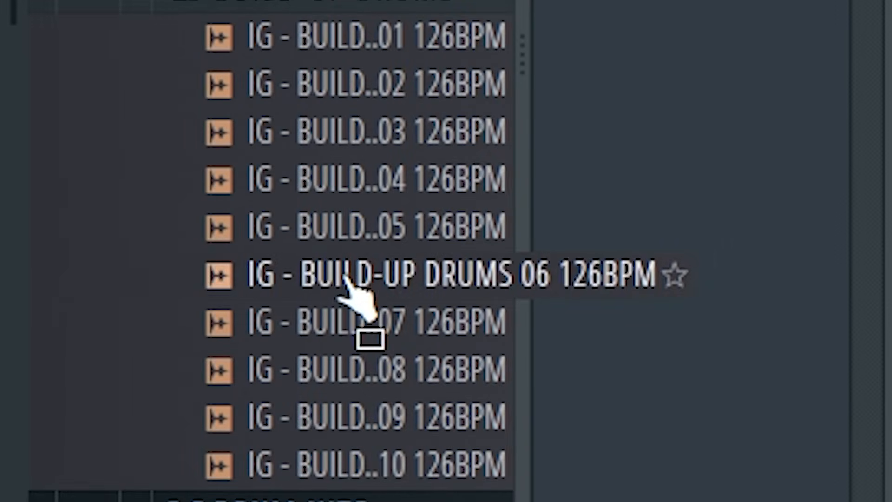
Place IG - BUILD-UP DRUMS 06 126BPM on Track 20 at bar 9 and time-stretch it in Stretch mode to end at bar 17.
{"action": "left_click", "coordinate": [343, 279]}
{"action": "left_click_drag", "start_coordinate": [341, 278], "coordinate": [176, 257]}
{"action": "double_click", "coordinate": [275, 246]}
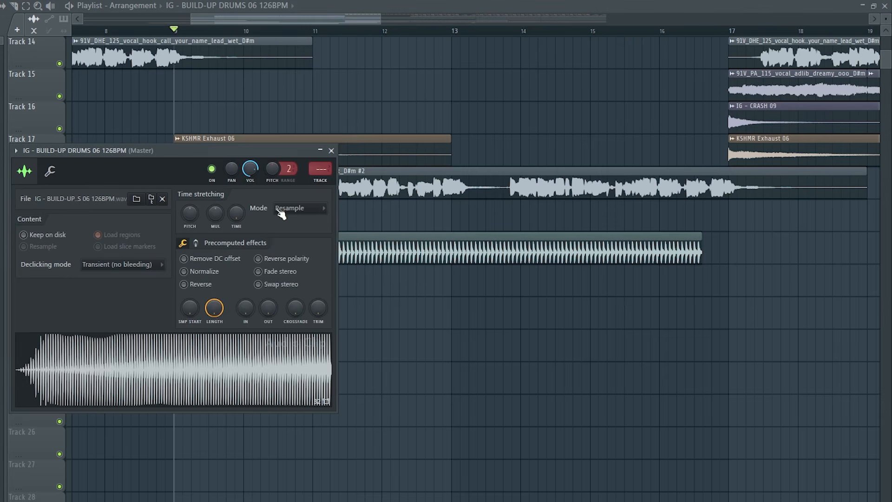
{"action": "left_click", "coordinate": [320, 213]}
{"action": "left_click", "coordinate": [293, 239]}
{"action": "left_click", "coordinate": [237, 219]}
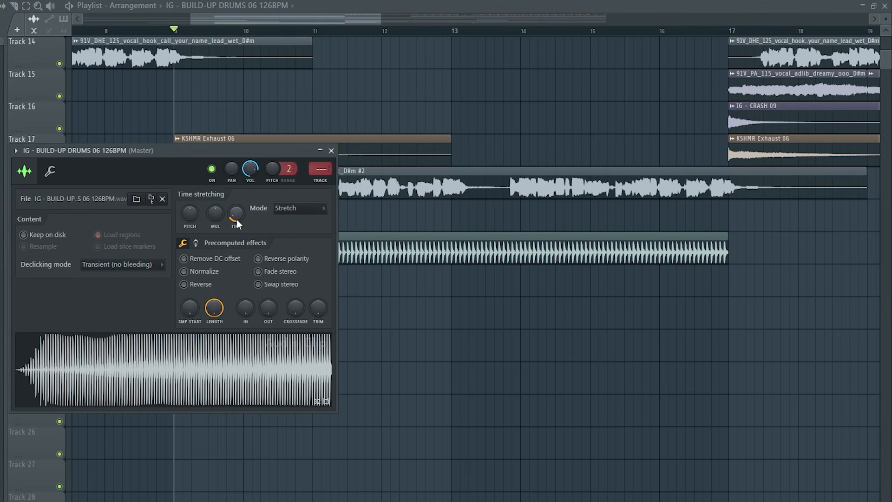
Lower the build-up drums' channel volume and play back the build-up leading into bar 17.
{"action": "key", "text": "space"}
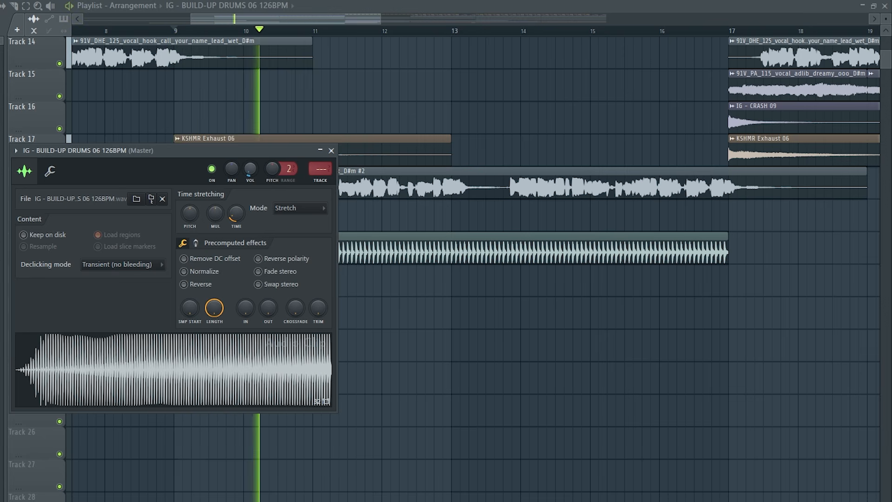
{"action": "left_click", "coordinate": [540, 31]}
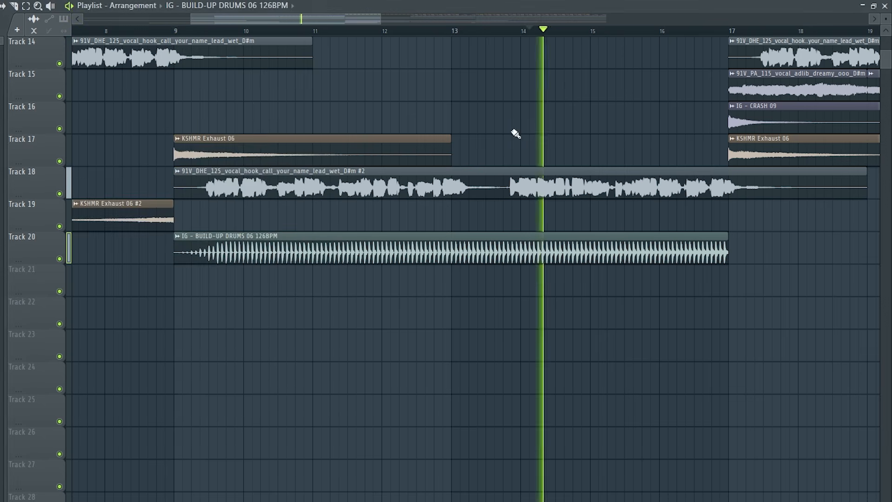
{"action": "double_click", "coordinate": [462, 239]}
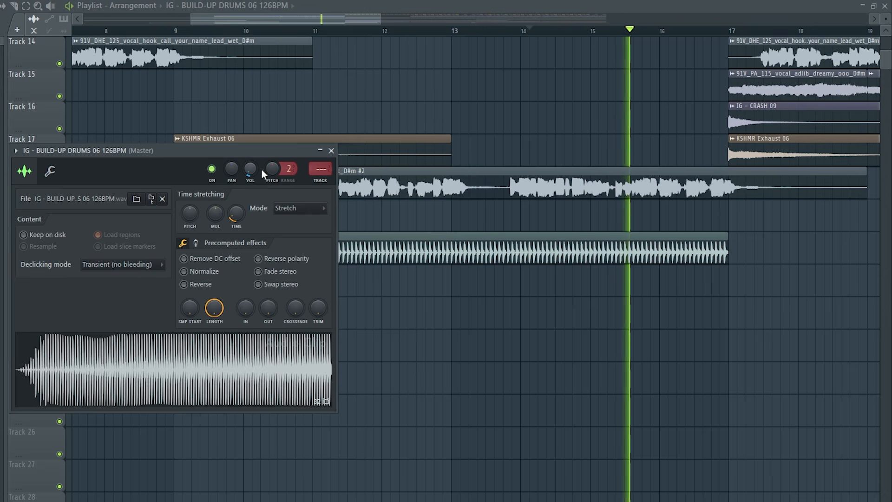
{"action": "left_click", "coordinate": [331, 150]}
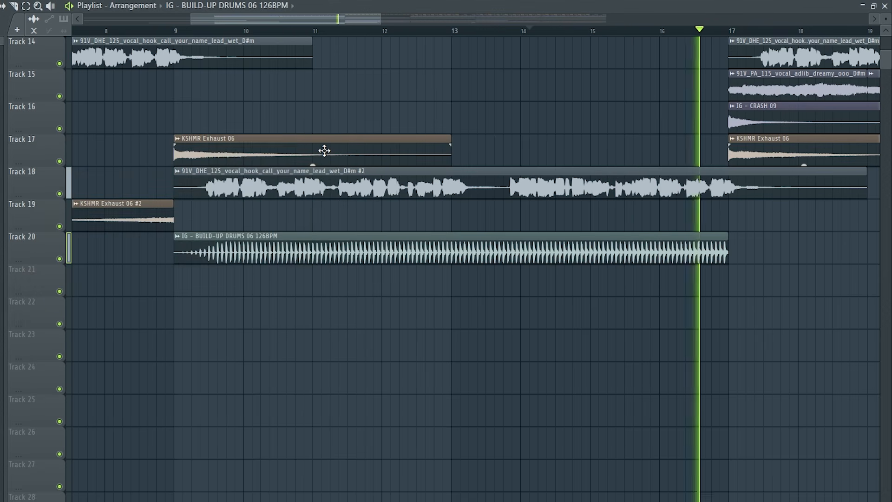
{"action": "key", "text": "space"}
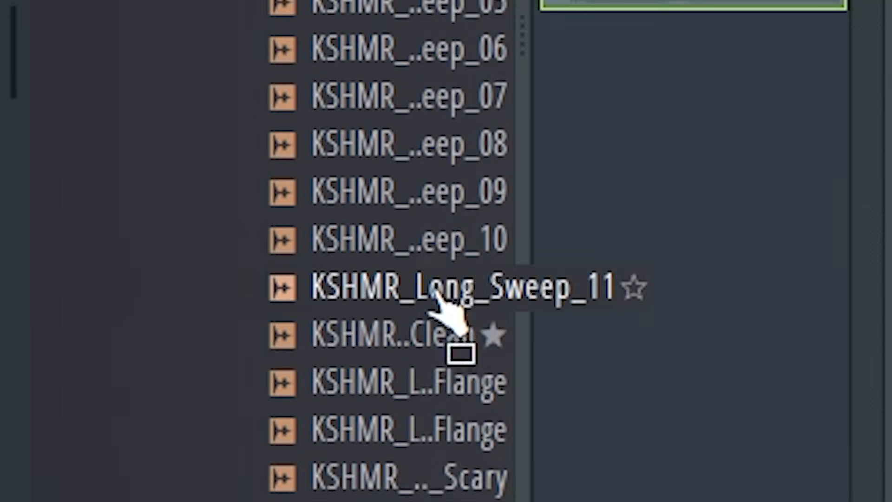
Place KSHMR_Long_Sweep_12_Clean on Track 21 ending at bar 17 and lower its channel volume while playing it back.
{"action": "left_click_drag", "start_coordinate": [448, 335], "coordinate": [360, 275]}
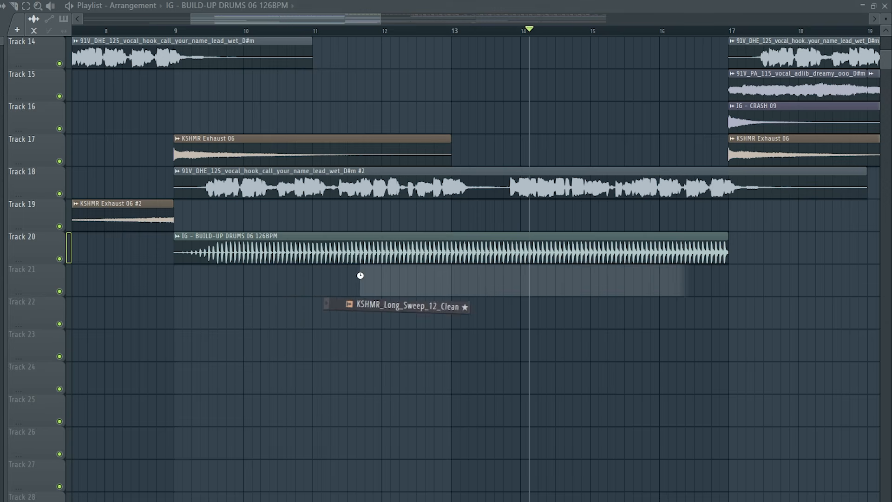
{"action": "left_click_drag", "start_coordinate": [551, 282], "coordinate": [608, 281]}
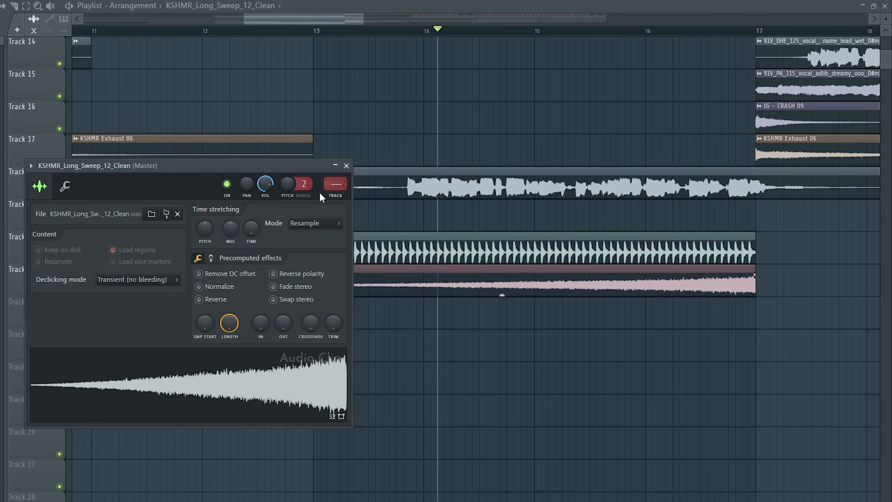
{"action": "key", "text": "space"}
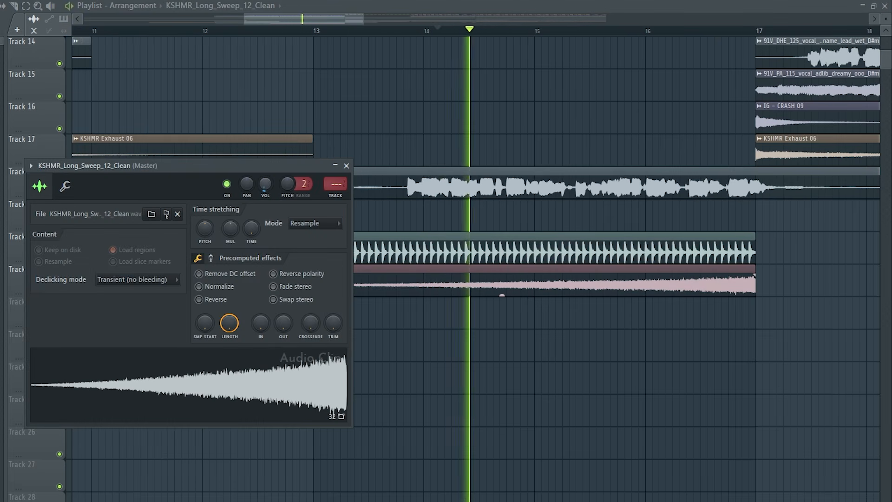
{"action": "left_click", "coordinate": [583, 30]}
{"action": "double_click", "coordinate": [422, 278]}
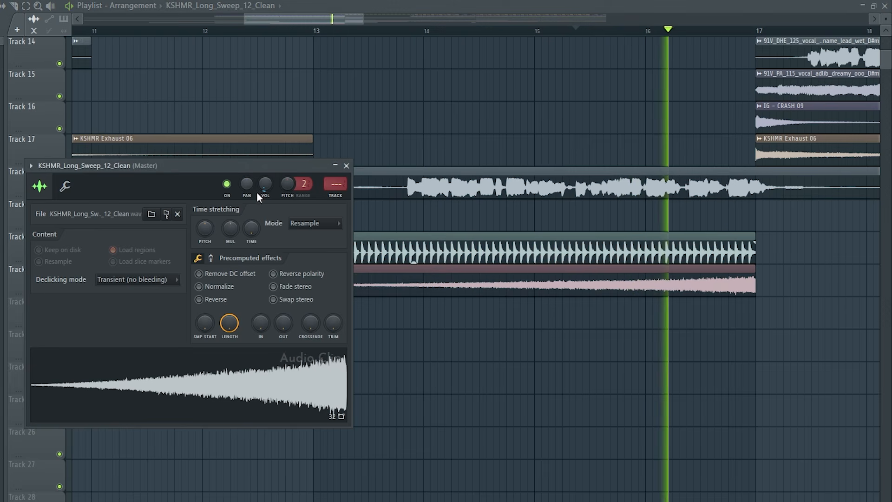
{"action": "key", "text": "space"}
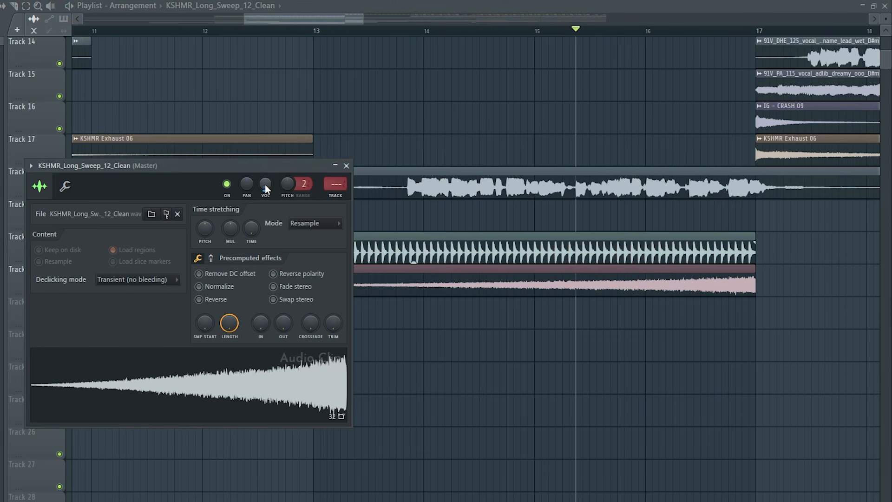
Set band 1 of the master's Fruity Parametric EQ 2 to a Steep 8 high pass and move it to the lowest frequency.
{"action": "key", "text": "F9"}
{"action": "left_click", "coordinate": [790, 191]}
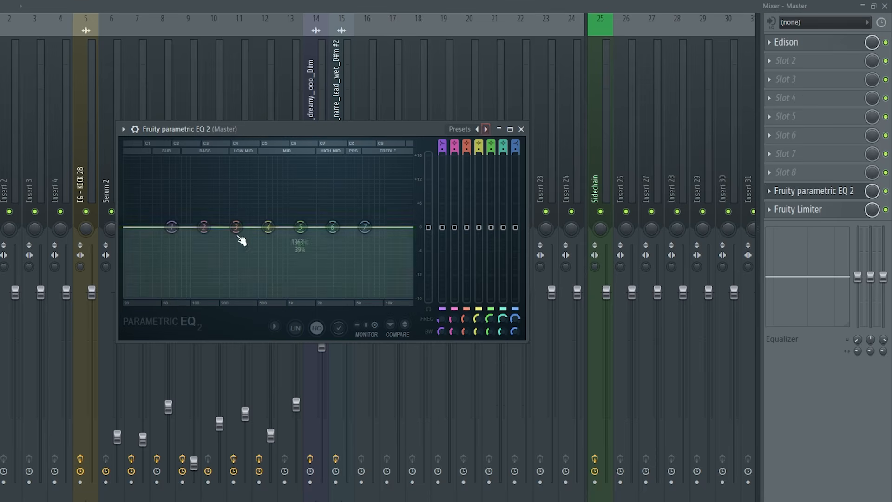
{"action": "right_click", "coordinate": [182, 238]}
{"action": "mouse_move", "coordinate": [198, 257]}
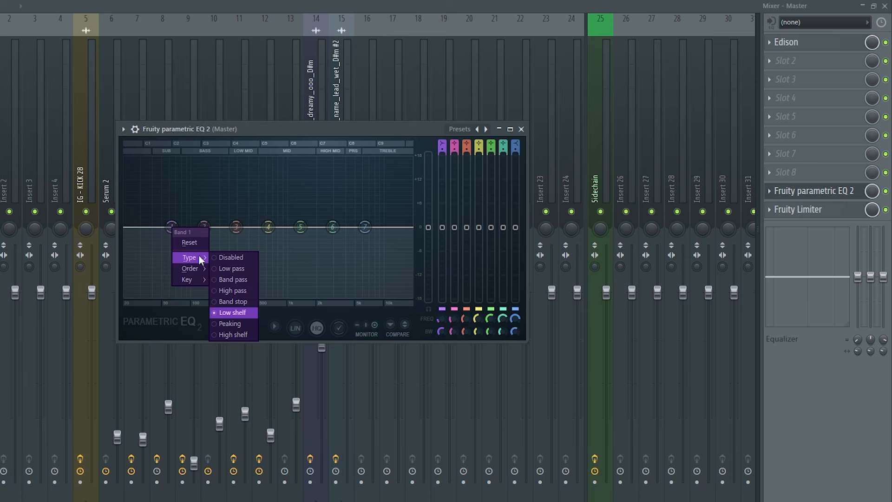
{"action": "left_click", "coordinate": [237, 292]}
{"action": "right_click", "coordinate": [171, 227]}
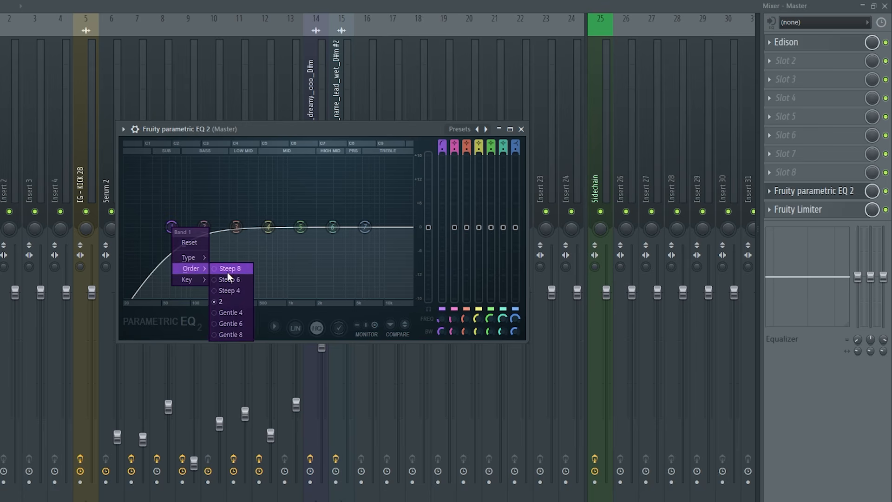
{"action": "left_click", "coordinate": [227, 272]}
{"action": "left_click_drag", "start_coordinate": [172, 233], "coordinate": [123, 232]}
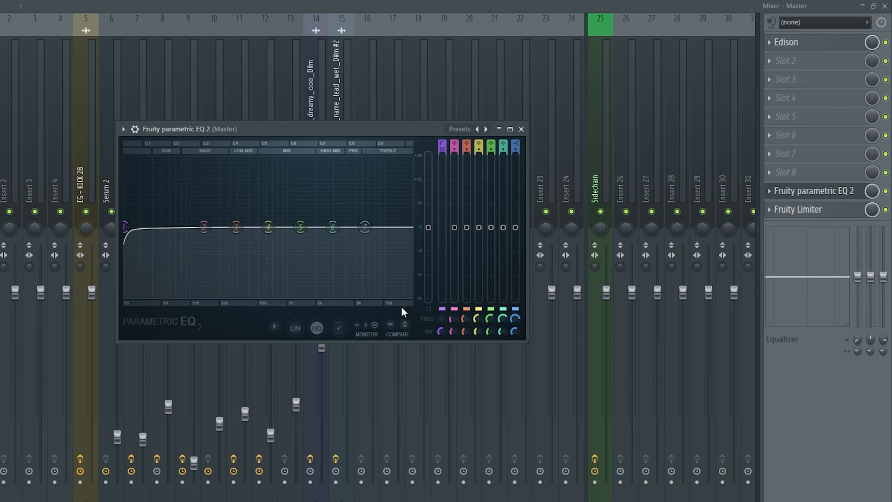
Create an automation clip for the EQ's band 1 frequency and shape it to rise from bar 9 to bar 17.
{"action": "right_click", "coordinate": [442, 319]}
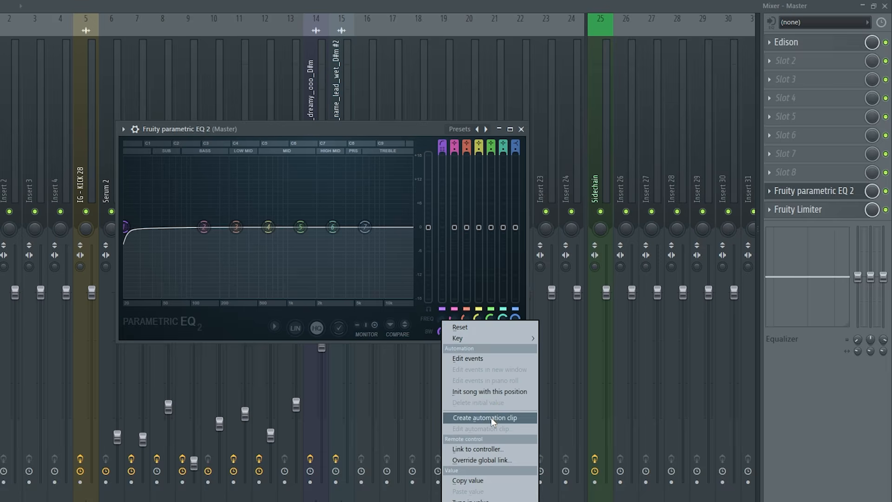
{"action": "left_click", "coordinate": [490, 418]}
{"action": "left_click_drag", "start_coordinate": [113, 271], "coordinate": [114, 278]}
{"action": "left_click_drag", "start_coordinate": [807, 272], "coordinate": [810, 265]}
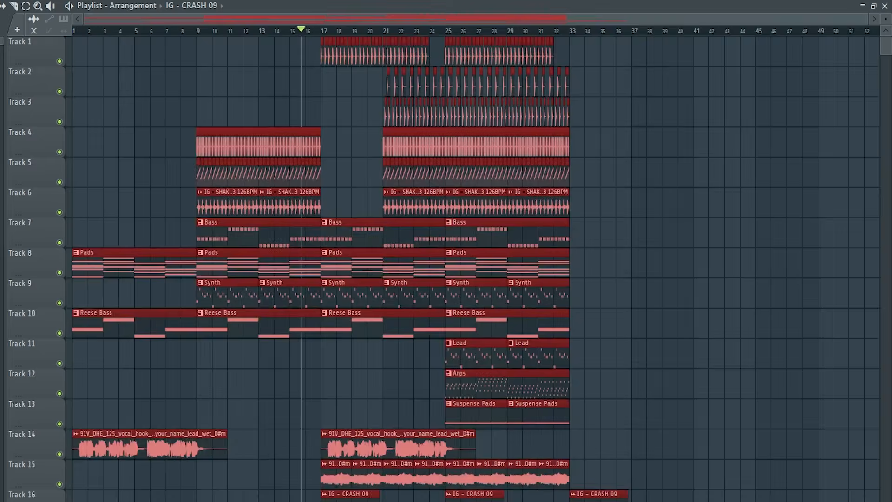
Duplicate the whole arrangement and move the copy to start at bar 33.
{"action": "scroll", "coordinate": [457, 446], "scroll_direction": "up", "scroll_amount": 5}
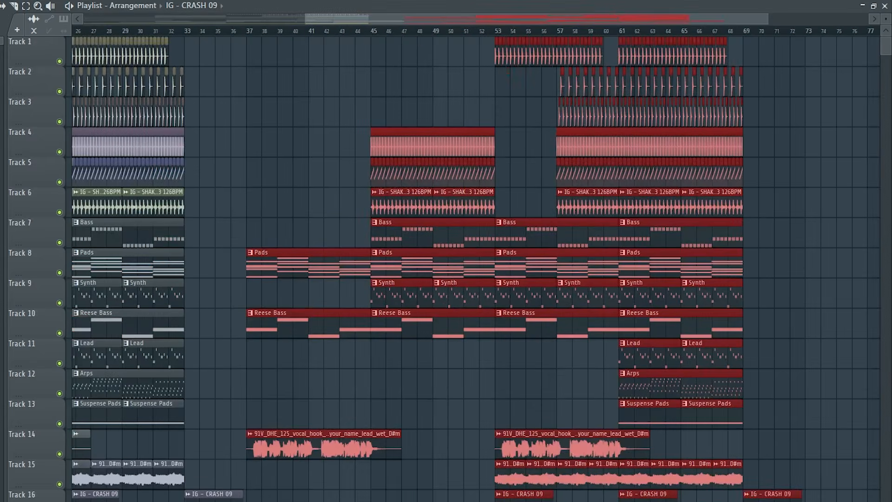
{"action": "left_click_drag", "start_coordinate": [655, 451], "coordinate": [310, 451]}
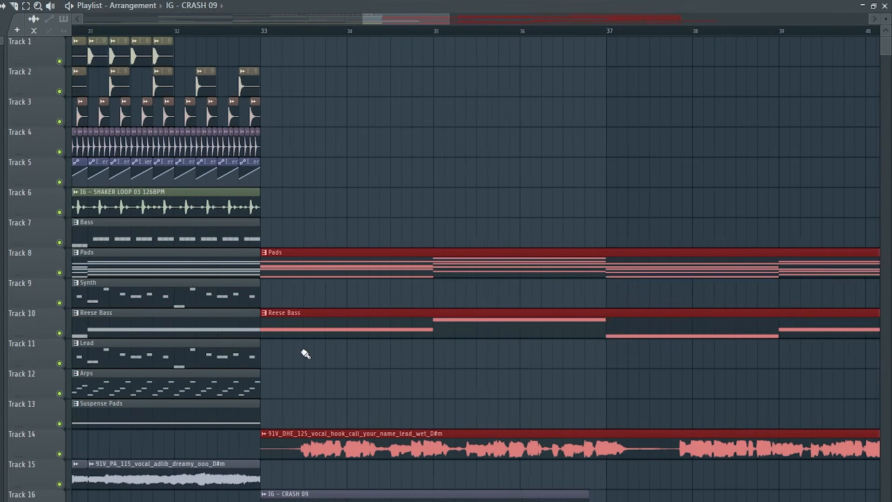
Move the Track 18 vocal hook #2 to bar 33 and the Track 14 vocal hook to Track 19 at bar 41.
{"action": "scroll", "coordinate": [305, 353], "scroll_direction": "down", "scroll_amount": 5}
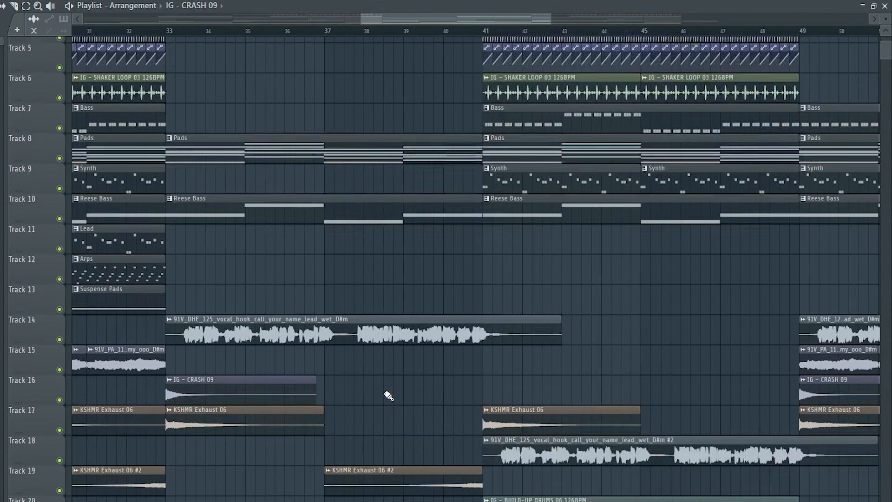
{"action": "scroll", "coordinate": [389, 395], "scroll_direction": "down", "scroll_amount": 4}
{"action": "left_click_drag", "start_coordinate": [528, 328], "coordinate": [210, 325]}
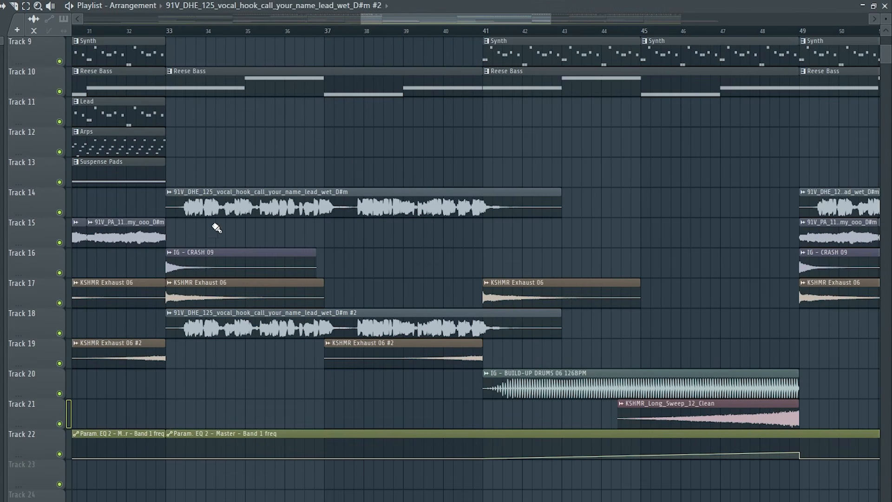
{"action": "left_click_drag", "start_coordinate": [225, 204], "coordinate": [542, 223]}
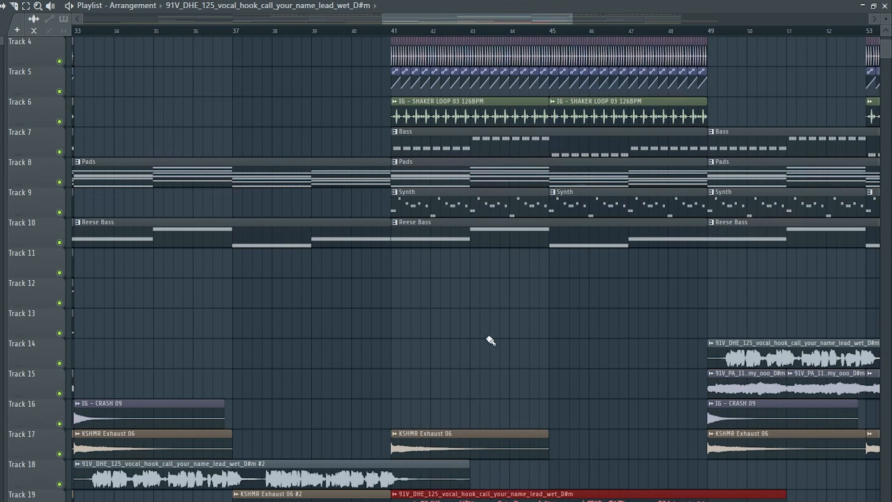
Duplicate the Tracks 1–7 drums and Bass, the Synth and the Suspense Pads from bars 25–33 into bars 33–41.
{"action": "scroll", "coordinate": [487, 337], "scroll_direction": "left", "scroll_amount": 3}
{"action": "left_click_drag", "start_coordinate": [233, 200], "coordinate": [179, 198]}
{"action": "left_click_drag", "start_coordinate": [237, 324], "coordinate": [168, 329]}
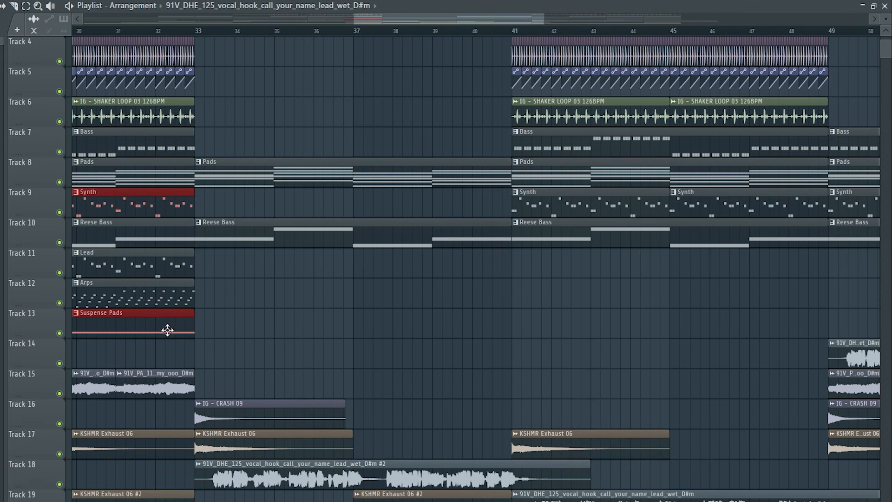
{"action": "left_click_drag", "start_coordinate": [231, 141], "coordinate": [142, 37]}
{"action": "left_click", "coordinate": [179, 289], "text": "ctrl+shift"}
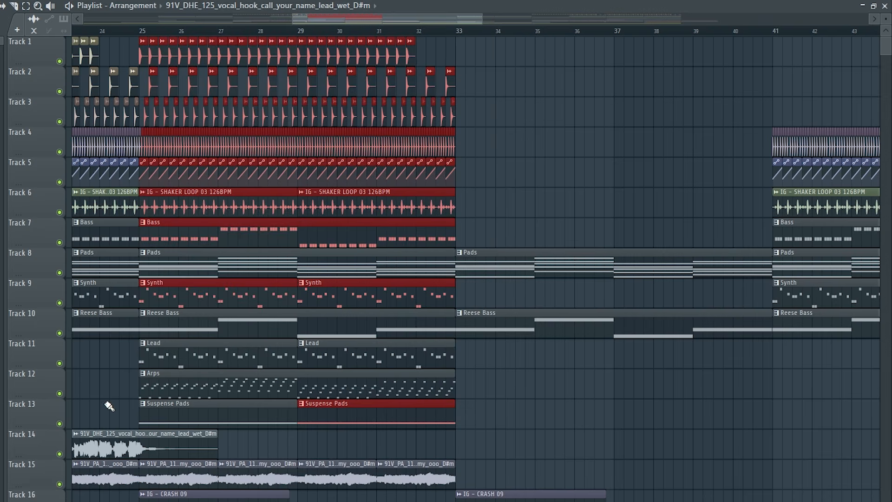
{"action": "left_click_drag", "start_coordinate": [106, 405], "coordinate": [185, 413]}
{"action": "key", "text": "ctrl+b"}
{"action": "scroll", "coordinate": [619, 261], "scroll_direction": "up", "scroll_amount": 4}
{"action": "scroll", "coordinate": [277, 203], "scroll_direction": "down", "scroll_amount": 3}
{"action": "scroll", "coordinate": [186, 193], "scroll_direction": "up", "scroll_amount": 5}
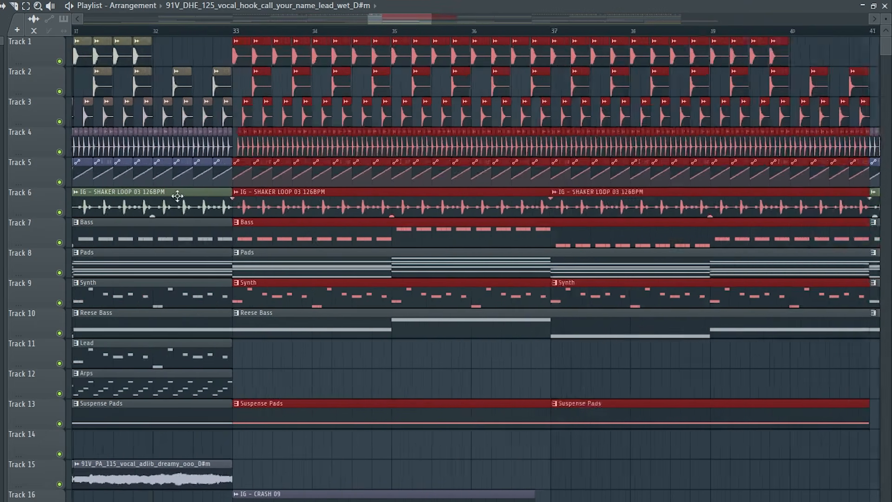
{"action": "key", "text": "ctrl+d"}
Duplicate the Track 2 and Track 3 drum hits from bars 33–41 into bars 41–49.
{"action": "scroll", "coordinate": [259, 144], "scroll_direction": "down", "scroll_amount": 3}
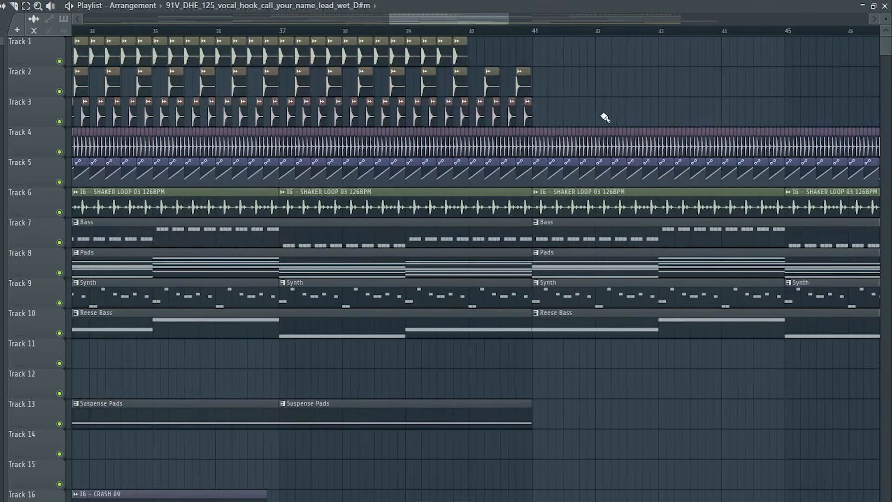
{"action": "left_click_drag", "start_coordinate": [278, 82], "coordinate": [105, 90]}
{"action": "key", "text": "ctrl+b"}
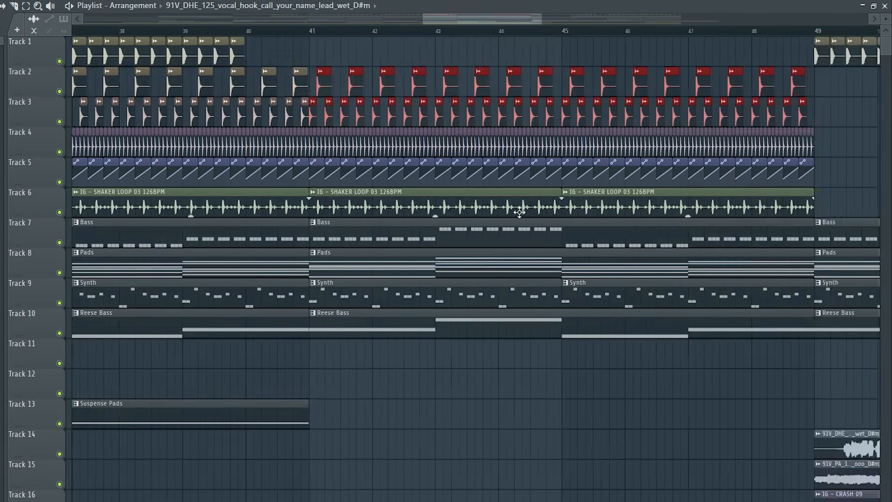
{"action": "scroll", "coordinate": [425, 195], "scroll_direction": "up", "scroll_amount": 4}
{"action": "scroll", "coordinate": [102, 137], "scroll_direction": "up", "scroll_amount": 2}
{"action": "left_click_drag", "start_coordinate": [96, 119], "coordinate": [148, 119]}
Duplicate the Track 13 Suspense Pads clips into bars 41–49.
{"action": "scroll", "coordinate": [194, 144], "scroll_direction": "down", "scroll_amount": 5}
{"action": "left_click_drag", "start_coordinate": [481, 411], "coordinate": [112, 409]}
{"action": "key", "text": "ctrl+b"}
{"action": "left_click", "coordinate": [373, 367], "text": "ctrl"}
{"action": "scroll", "coordinate": [371, 367], "scroll_direction": "down", "scroll_amount": 3}
{"action": "scroll", "coordinate": [625, 388], "scroll_direction": "up", "scroll_amount": 3}
Add Arps clips on Track 12 at bars 41 and 49.
{"action": "left_click", "coordinate": [625, 387]}
{"action": "scroll", "coordinate": [384, 405], "scroll_direction": "down", "scroll_amount": 3}
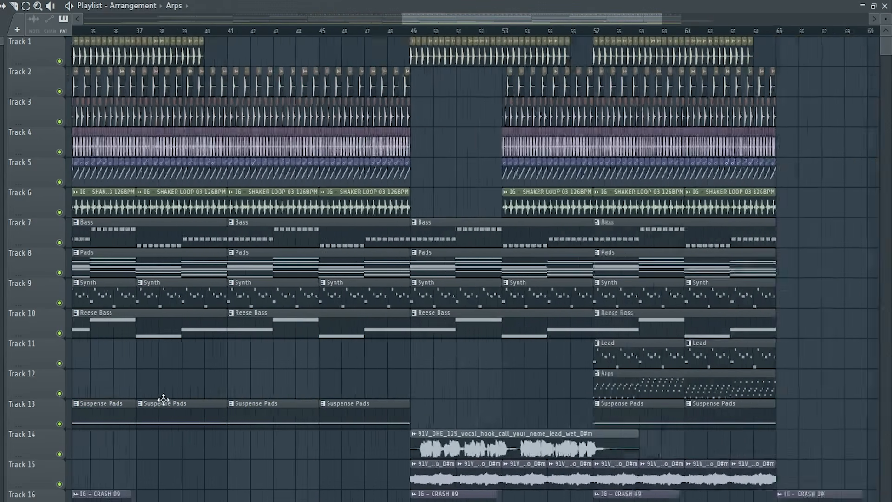
{"action": "scroll", "coordinate": [188, 396], "scroll_direction": "up", "scroll_amount": 3}
{"action": "left_click", "coordinate": [192, 394]}
{"action": "left_click_drag", "start_coordinate": [596, 386], "coordinate": [220, 395]}
{"action": "key", "text": "ctrl+b"}
Add Lead clips on Track 11 at bars 49 and 53.
{"action": "scroll", "coordinate": [219, 395], "scroll_direction": "down", "scroll_amount": 3}
{"action": "scroll", "coordinate": [502, 405], "scroll_direction": "up", "scroll_amount": 2}
{"action": "left_click_drag", "start_coordinate": [443, 356], "coordinate": [280, 344]}
{"action": "key", "text": "ctrl+b"}
Copy four bars of the Tracks 2–6 percussion clips into the gap at bars 49–53.
{"action": "scroll", "coordinate": [279, 342], "scroll_direction": "down", "scroll_amount": 3}
{"action": "scroll", "coordinate": [224, 279], "scroll_direction": "up", "scroll_amount": 3}
{"action": "left_click_drag", "start_coordinate": [396, 205], "coordinate": [590, 79]}
{"action": "scroll", "coordinate": [593, 140], "scroll_direction": "up", "scroll_amount": 3}
{"action": "key", "text": "ctrl+b"}
{"action": "scroll", "coordinate": [593, 186], "scroll_direction": "down", "scroll_amount": 2}
{"action": "left_click_drag", "start_coordinate": [595, 199], "coordinate": [240, 207]}
Repeat the Track 15 dreamy vocal adlib clip to fill bars 33–49.
{"action": "scroll", "coordinate": [233, 205], "scroll_direction": "up", "scroll_amount": 4}
{"action": "scroll", "coordinate": [270, 297], "scroll_direction": "down", "scroll_amount": 6}
{"action": "scroll", "coordinate": [372, 391], "scroll_direction": "down", "scroll_amount": 4}
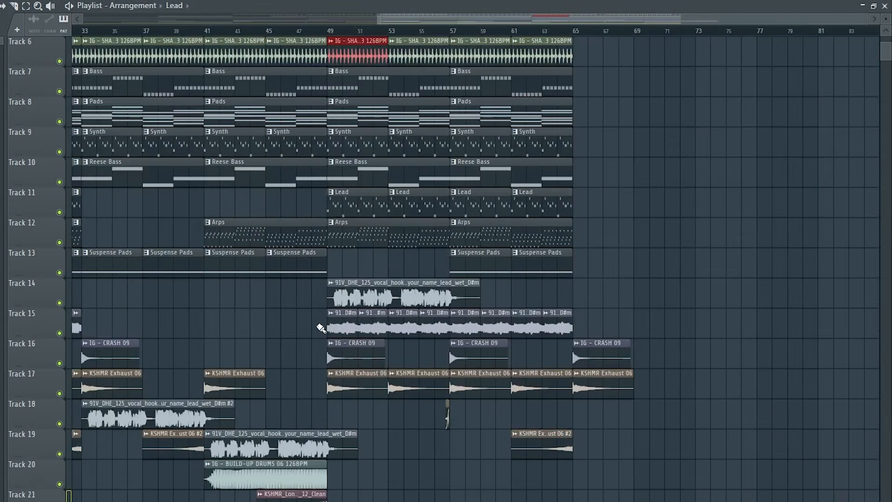
{"action": "scroll", "coordinate": [320, 329], "scroll_direction": "down", "scroll_amount": 2}
{"action": "scroll", "coordinate": [372, 325], "scroll_direction": "up", "scroll_amount": 2}
{"action": "left_click_drag", "start_coordinate": [450, 329], "coordinate": [365, 326]}
{"action": "key", "text": "ctrl+b"}
{"action": "key", "text": "ctrl+b"}
{"action": "key", "text": "ctrl+b"}
{"action": "key", "text": "ctrl+b"}
{"action": "key", "text": "ctrl+b"}
{"action": "key", "text": "ctrl+b"}
{"action": "key", "text": "ctrl+b"}
{"action": "key", "text": "ctrl+b"}
{"action": "left_click", "coordinate": [493, 294], "text": "ctrl"}
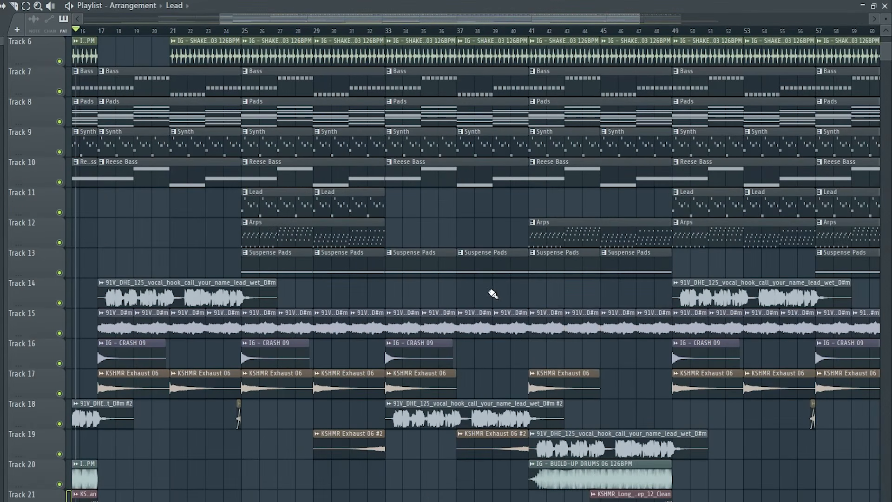
{"action": "scroll", "coordinate": [495, 300], "scroll_direction": "down", "scroll_amount": 3}
{"action": "scroll", "coordinate": [506, 320], "scroll_direction": "down", "scroll_amount": 3}
{"action": "scroll", "coordinate": [507, 319], "scroll_direction": "up", "scroll_amount": 8}
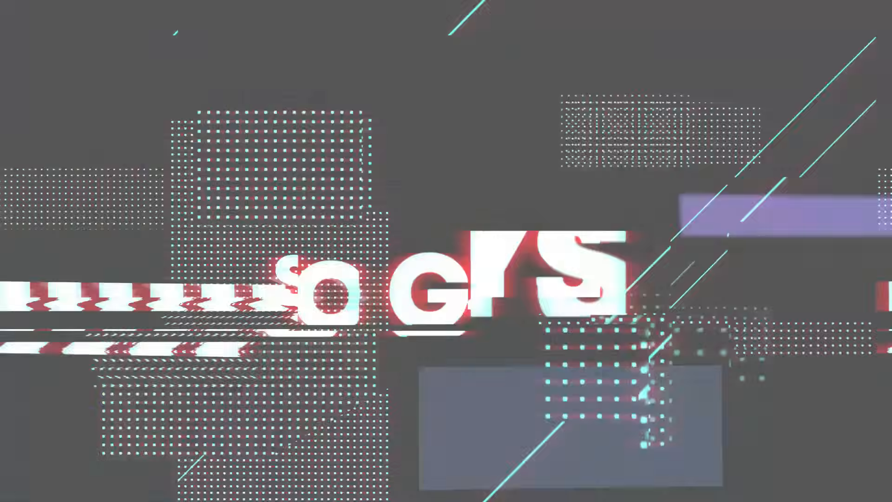